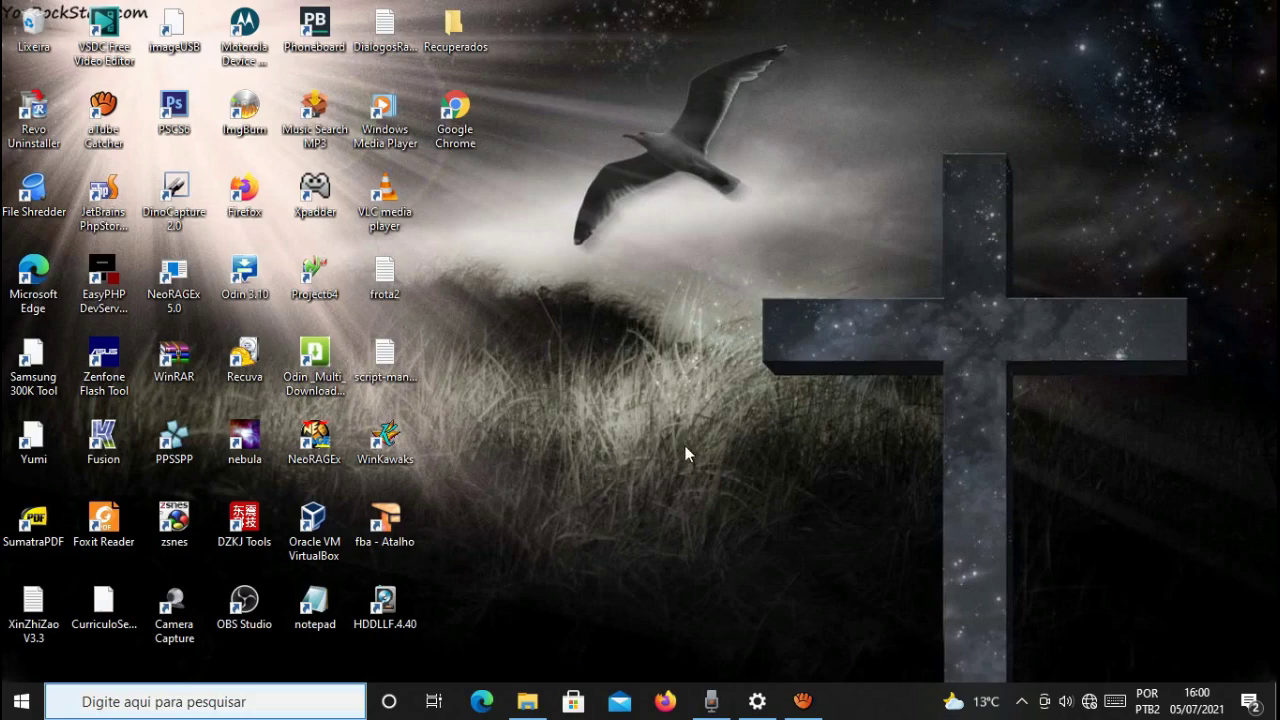
Inspect the properties and contents of the USB drive (F:), including its capacity and used space.
click(538, 703)
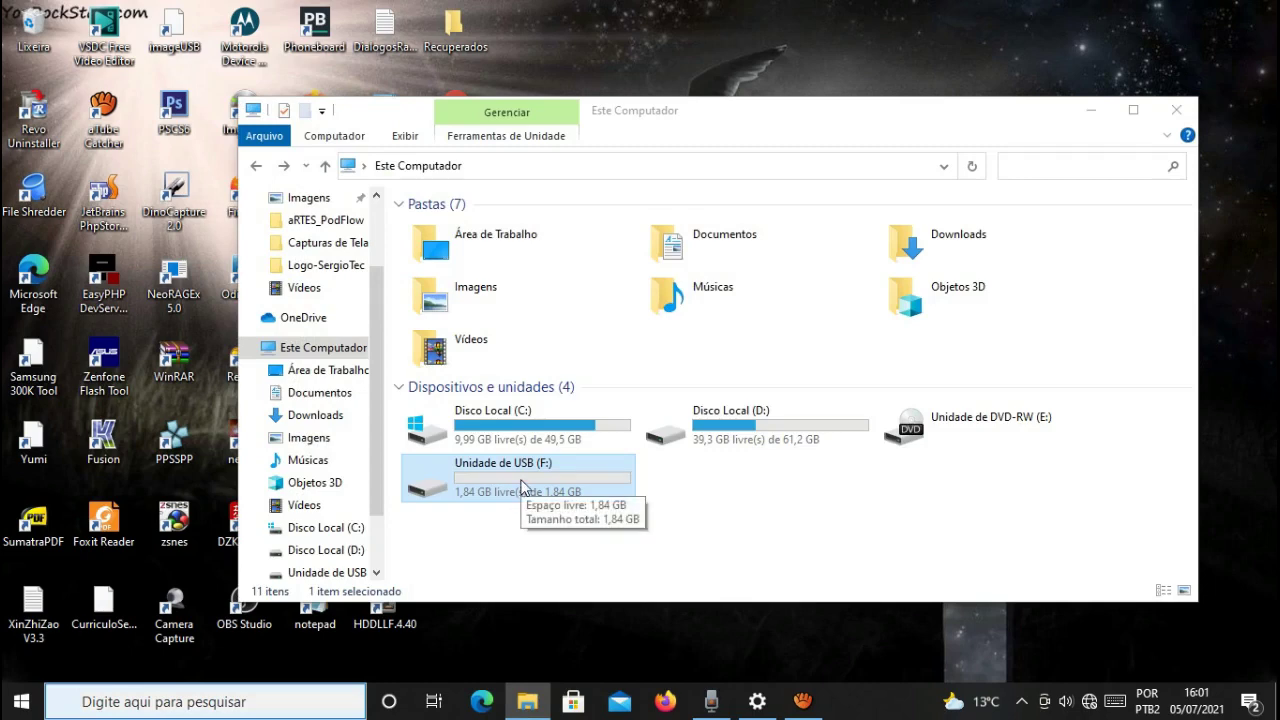
right_click(521, 487)
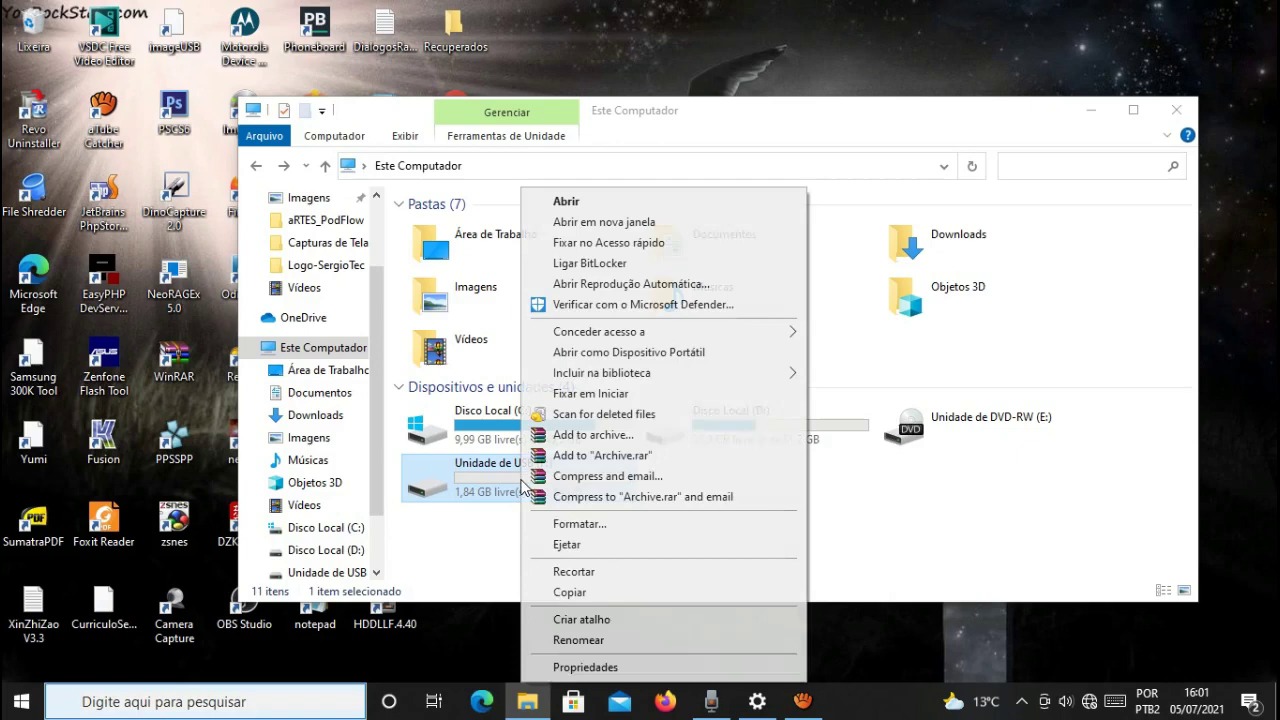
click(586, 667)
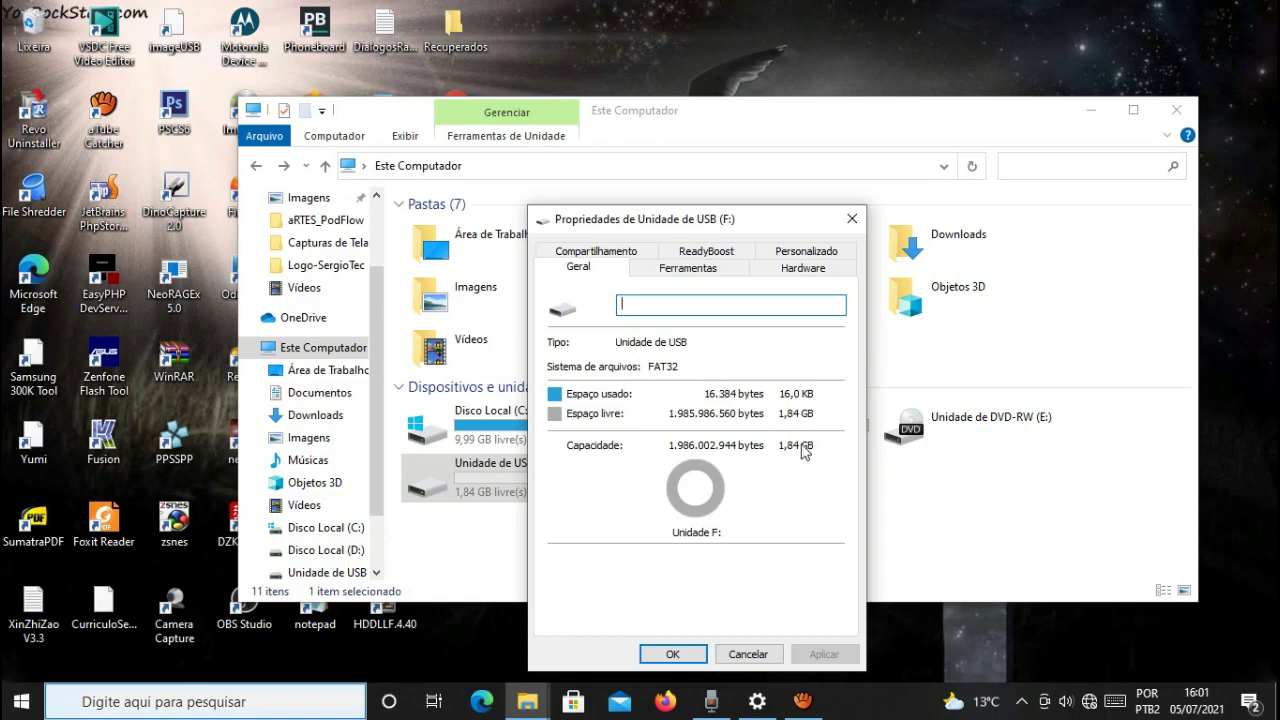
click(851, 218)
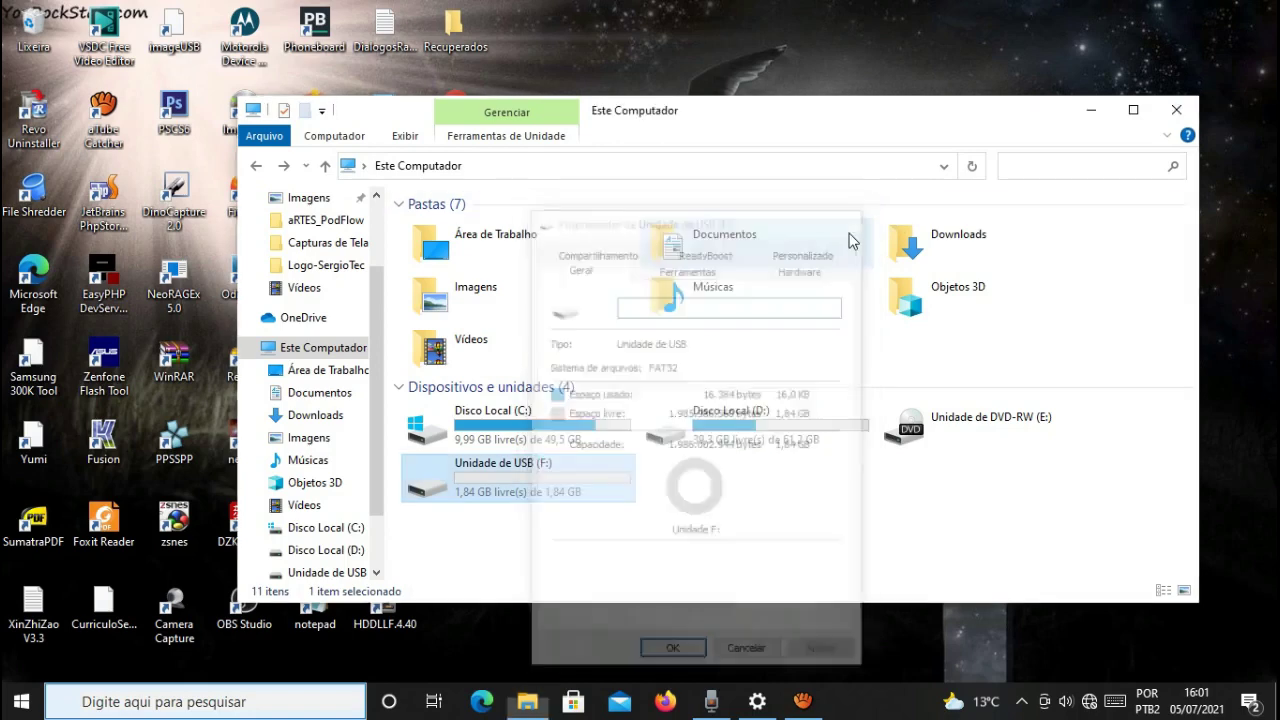
double_click(491, 483)
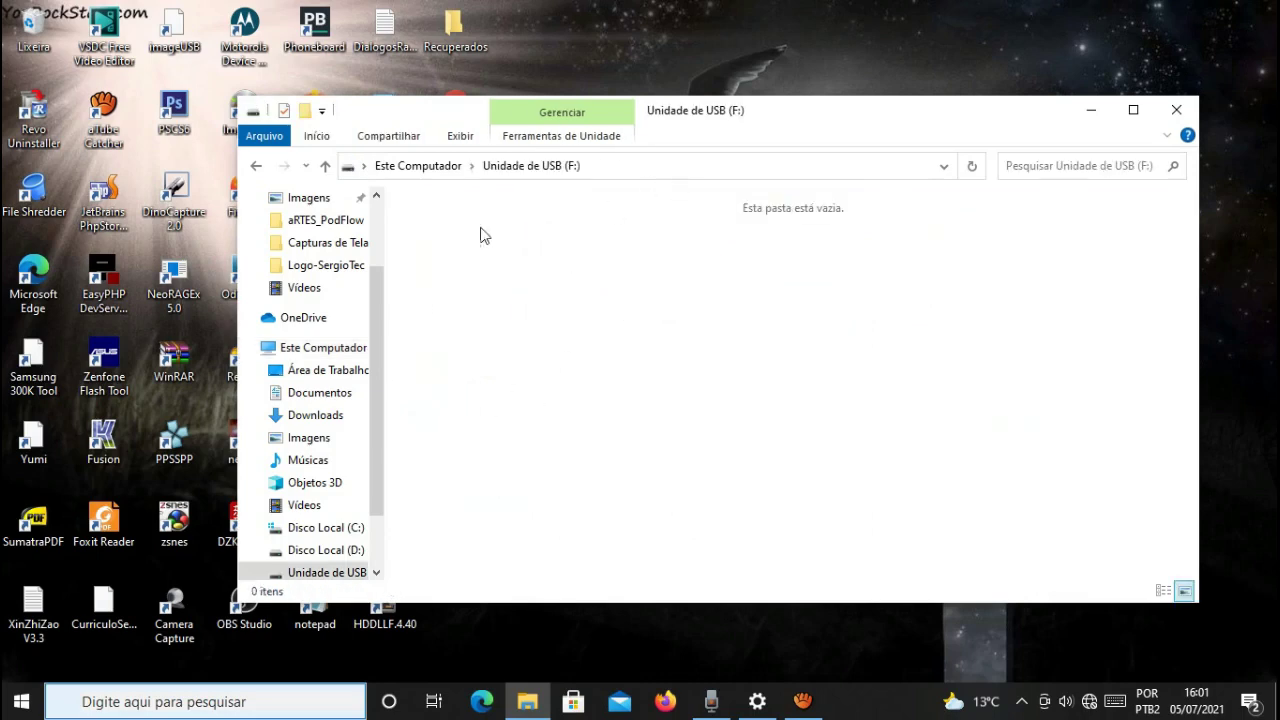
click(1089, 111)
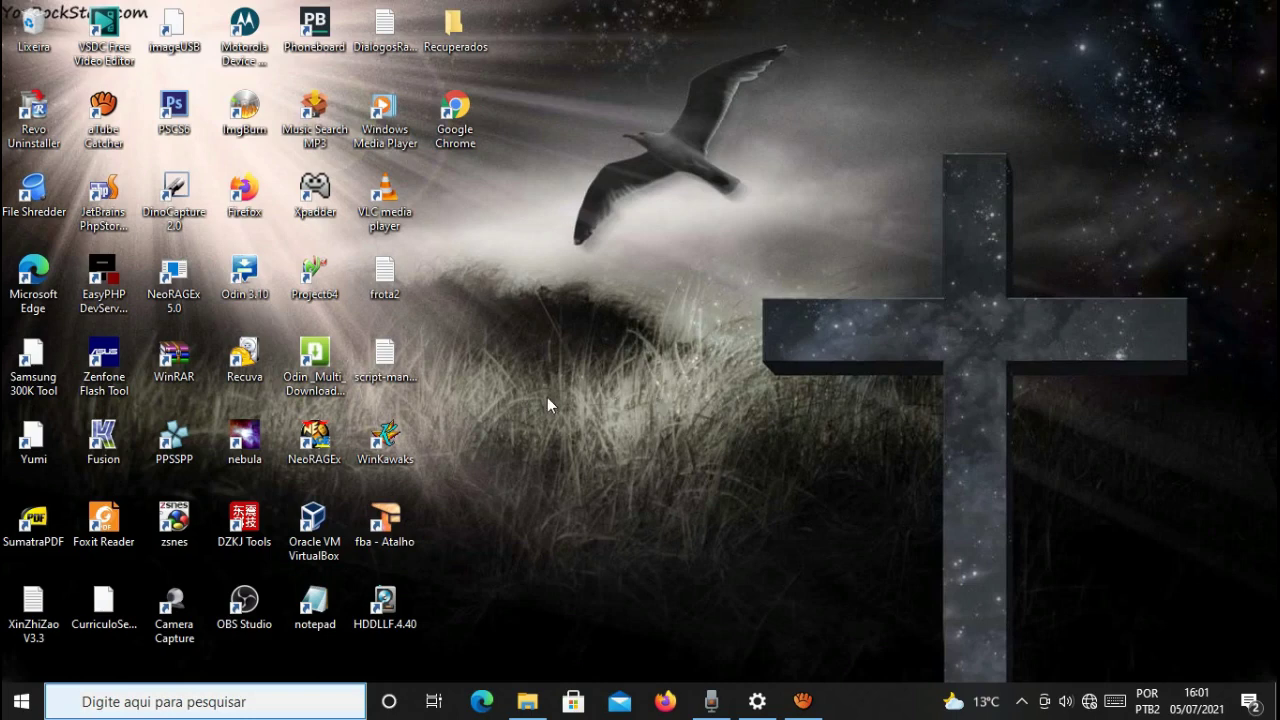
Launch Recuva and scan the drive Unidade de USB (F:) for deleted files.
double_click(248, 358)
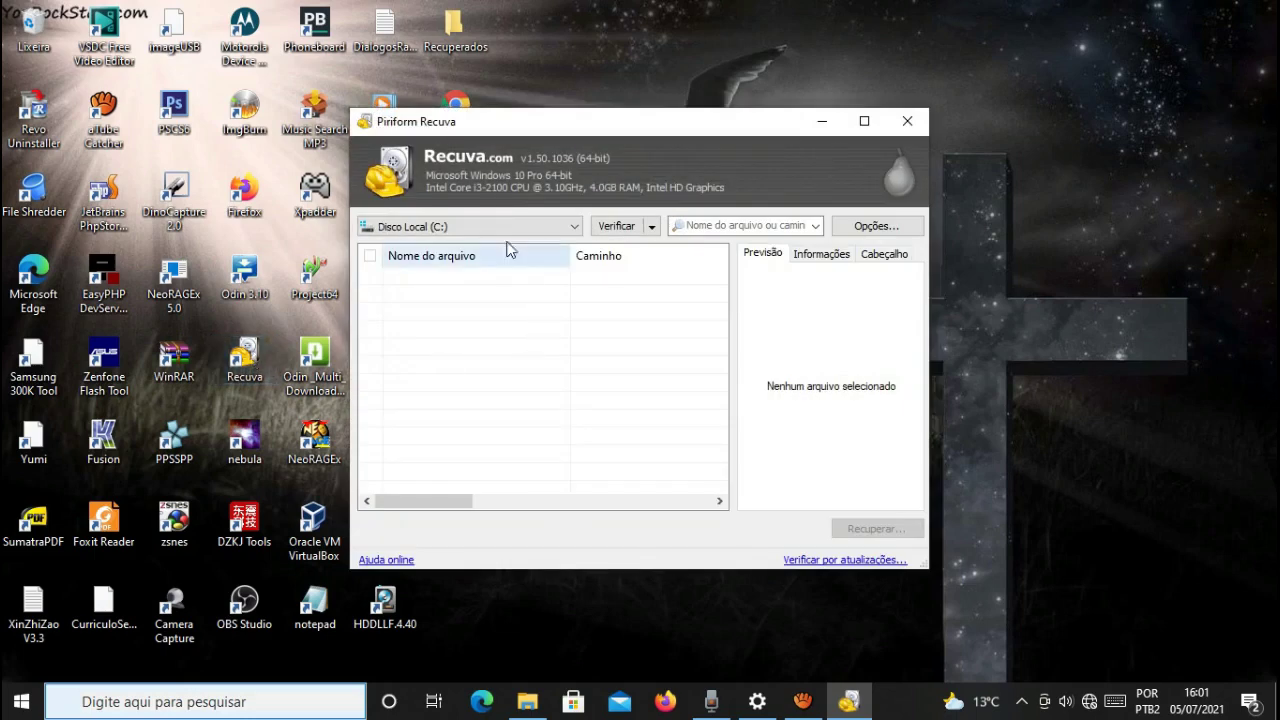
drag(658, 128, 609, 116)
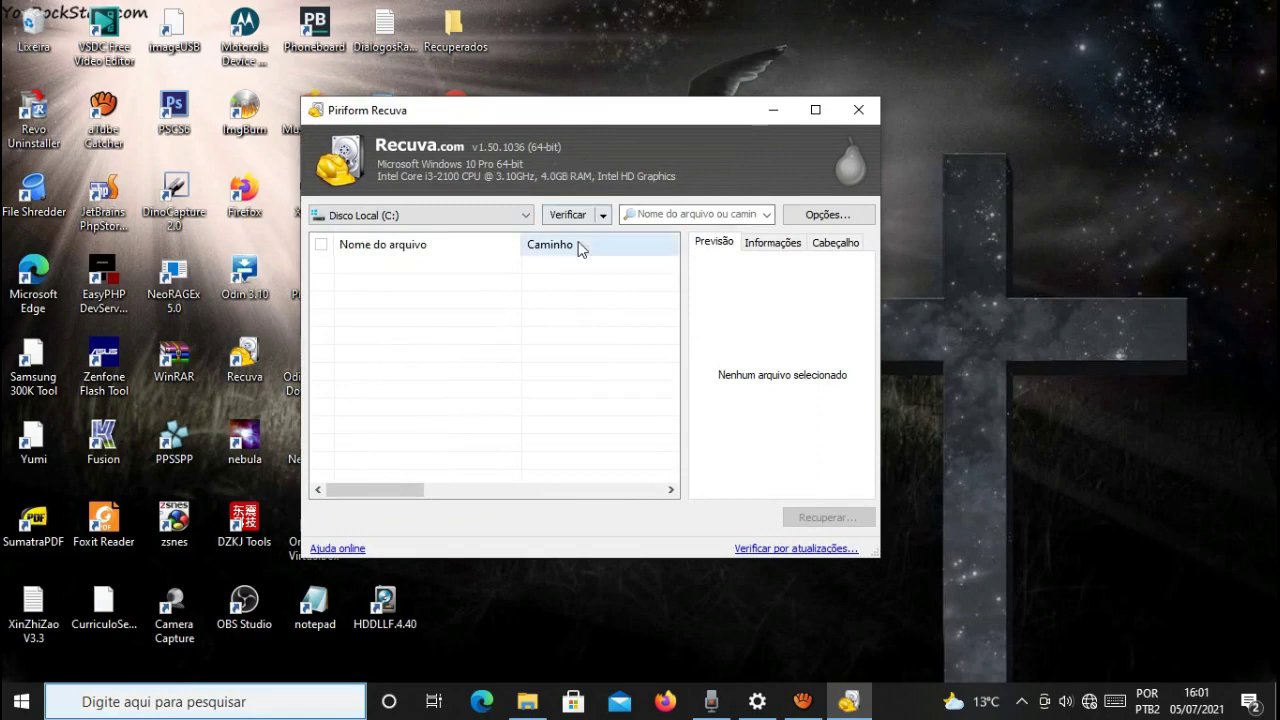
click(525, 216)
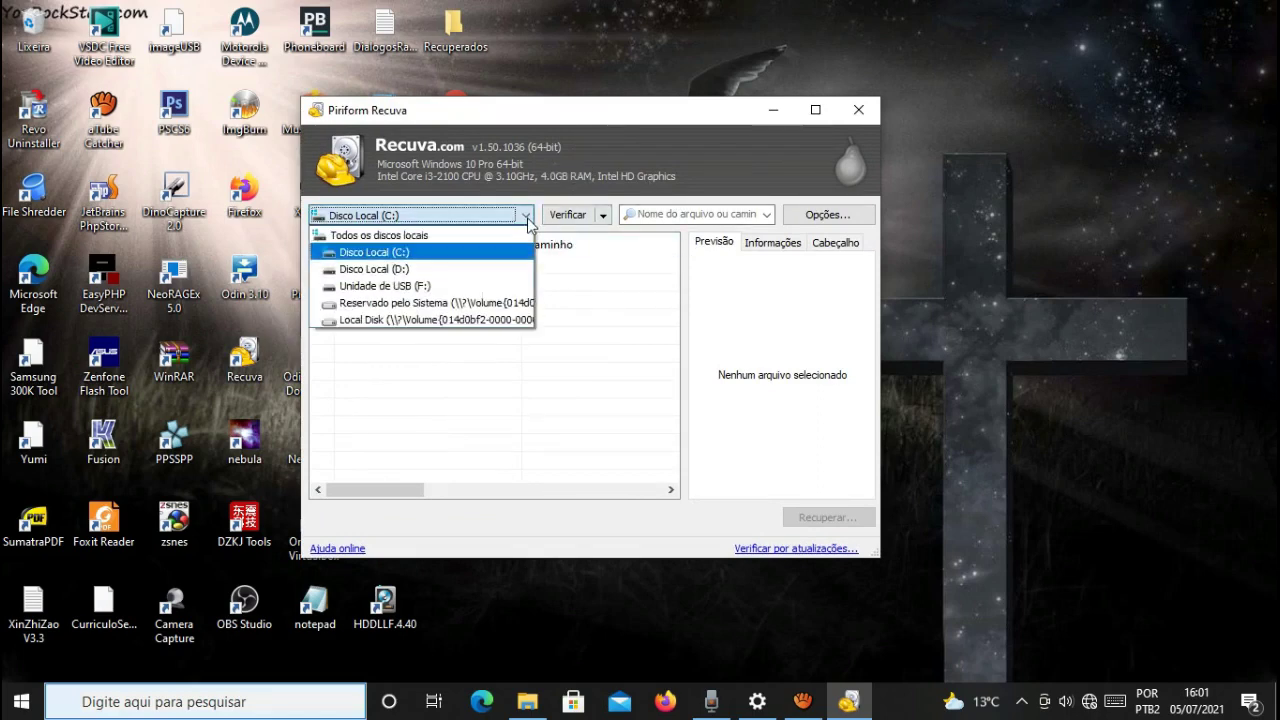
click(432, 289)
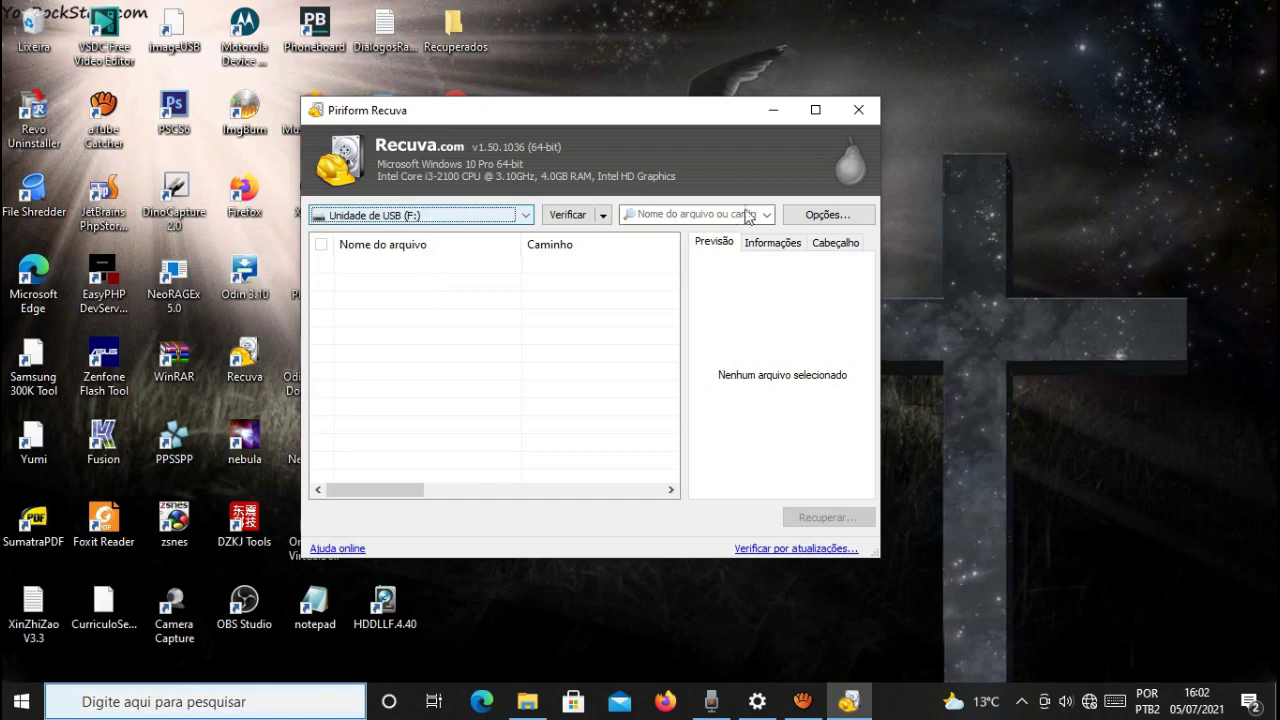
click(826, 215)
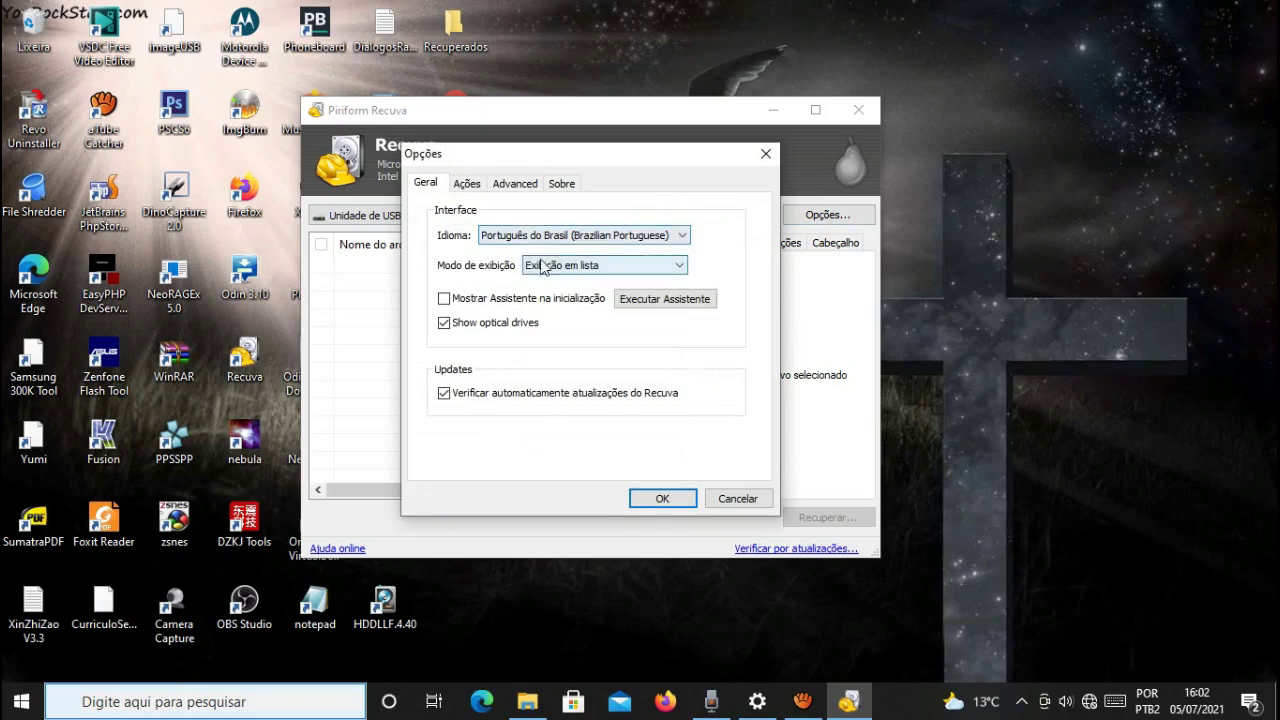
click(766, 154)
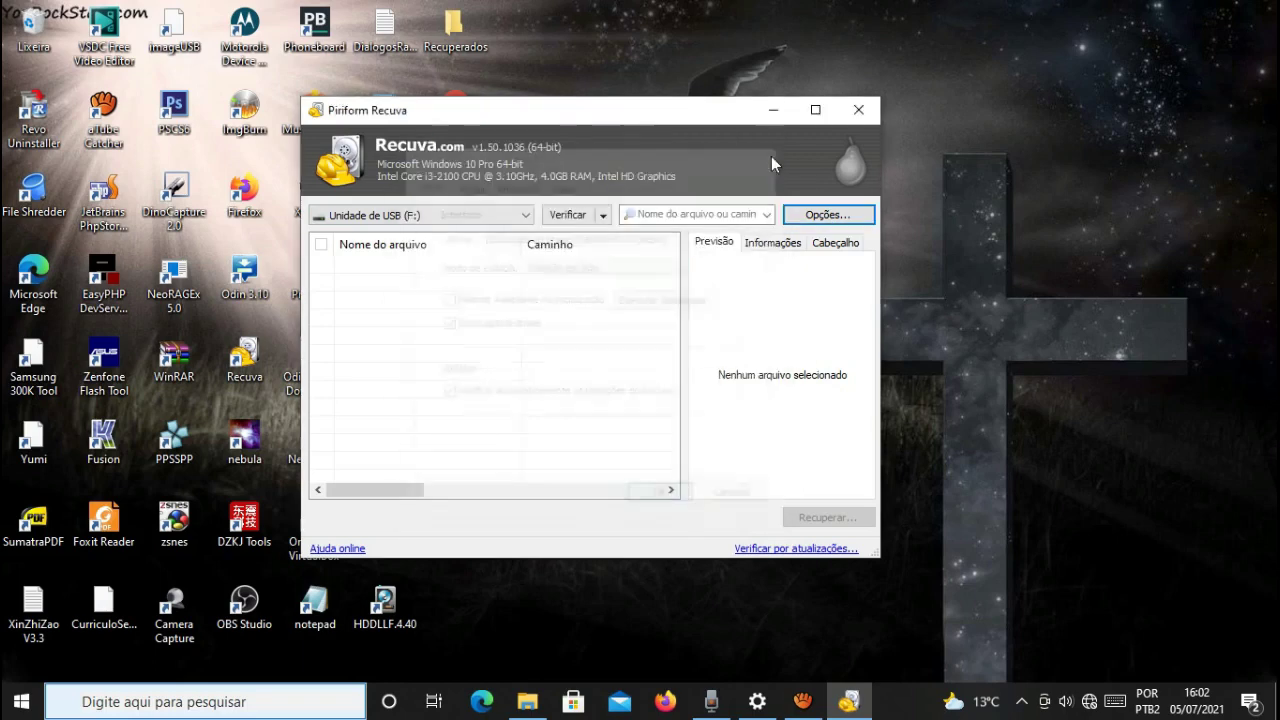
click(567, 215)
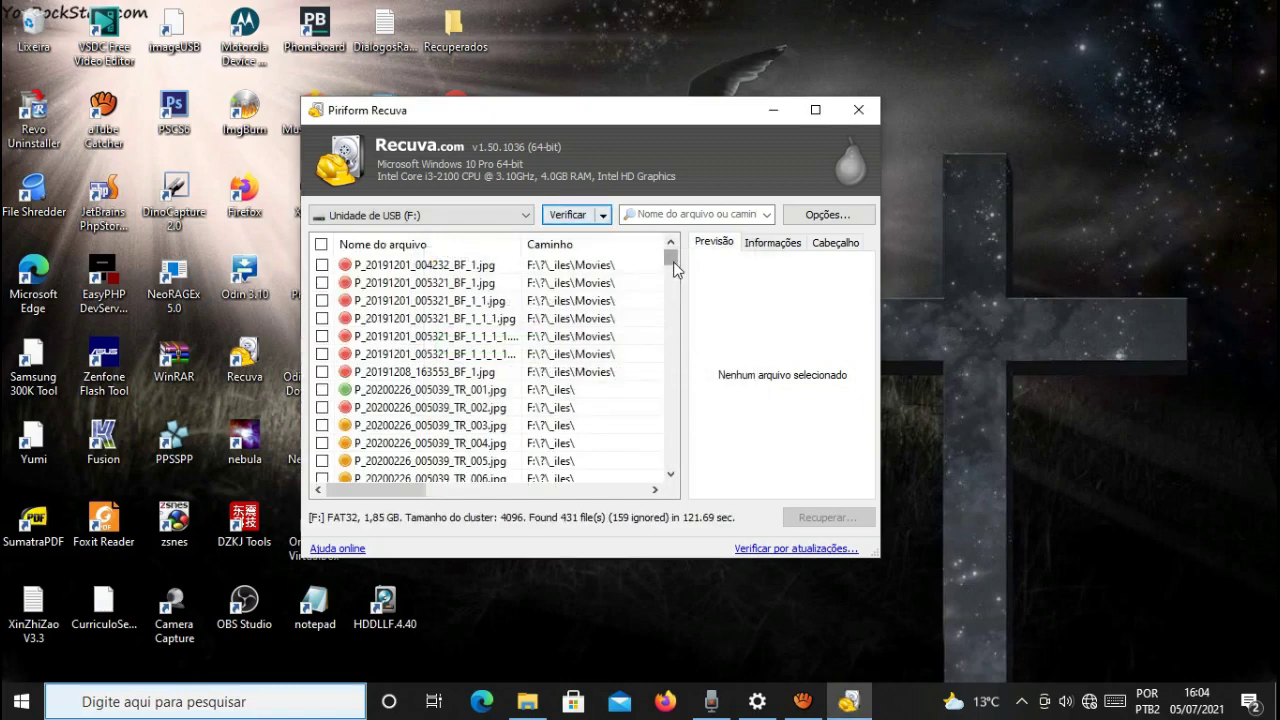
Mark the last four files found, [000134].jpg, [000135].mp4, [000136].mp4 and [000137].jpg, for recovery.
mouse_move(670, 262)
mouse_down()
mouse_move(674, 310)
mouse_move(674, 252)
mouse_up()
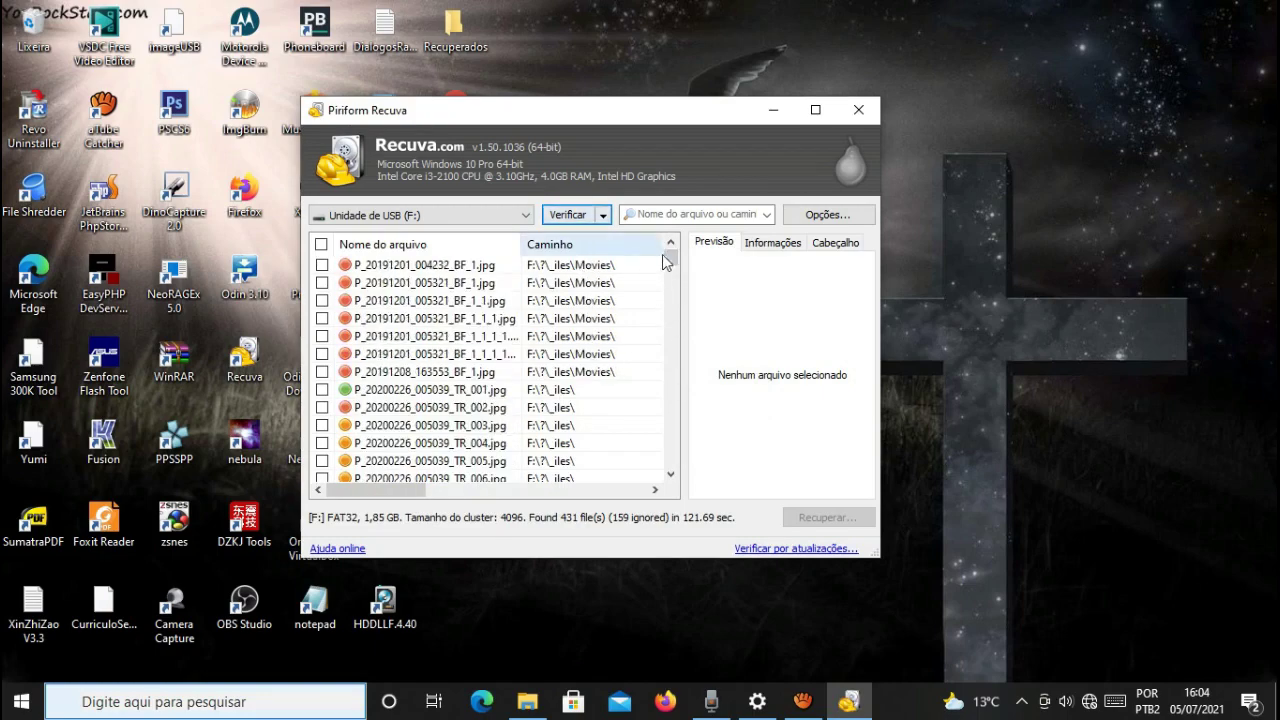
mouse_move(670, 258)
mouse_down()
mouse_move(674, 466)
mouse_move(677, 258)
mouse_up()
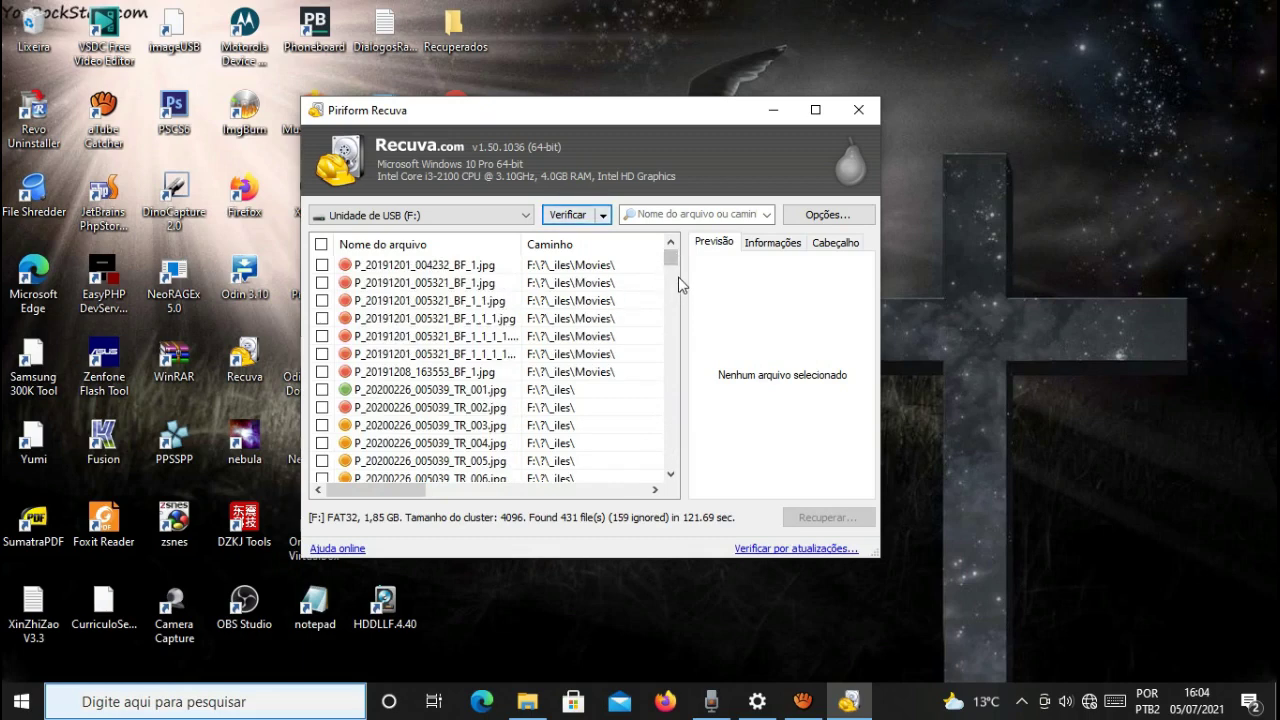
drag(667, 264, 669, 275)
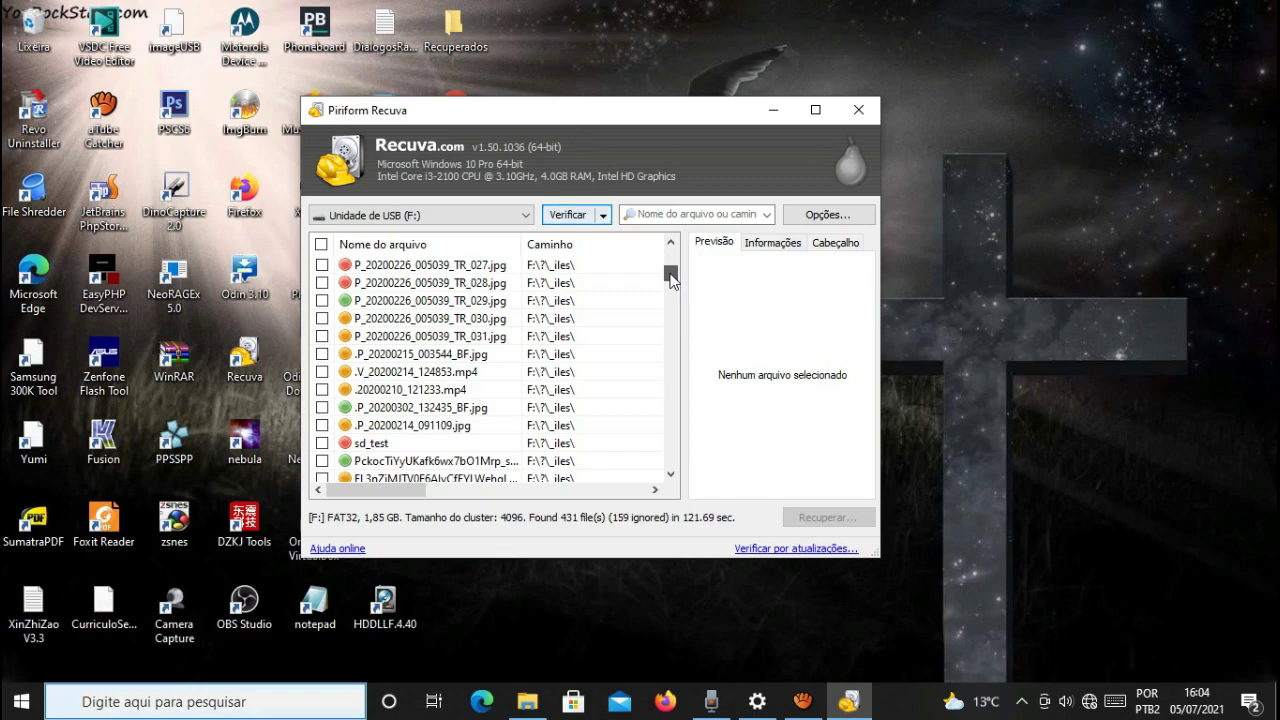
drag(670, 280, 670, 285)
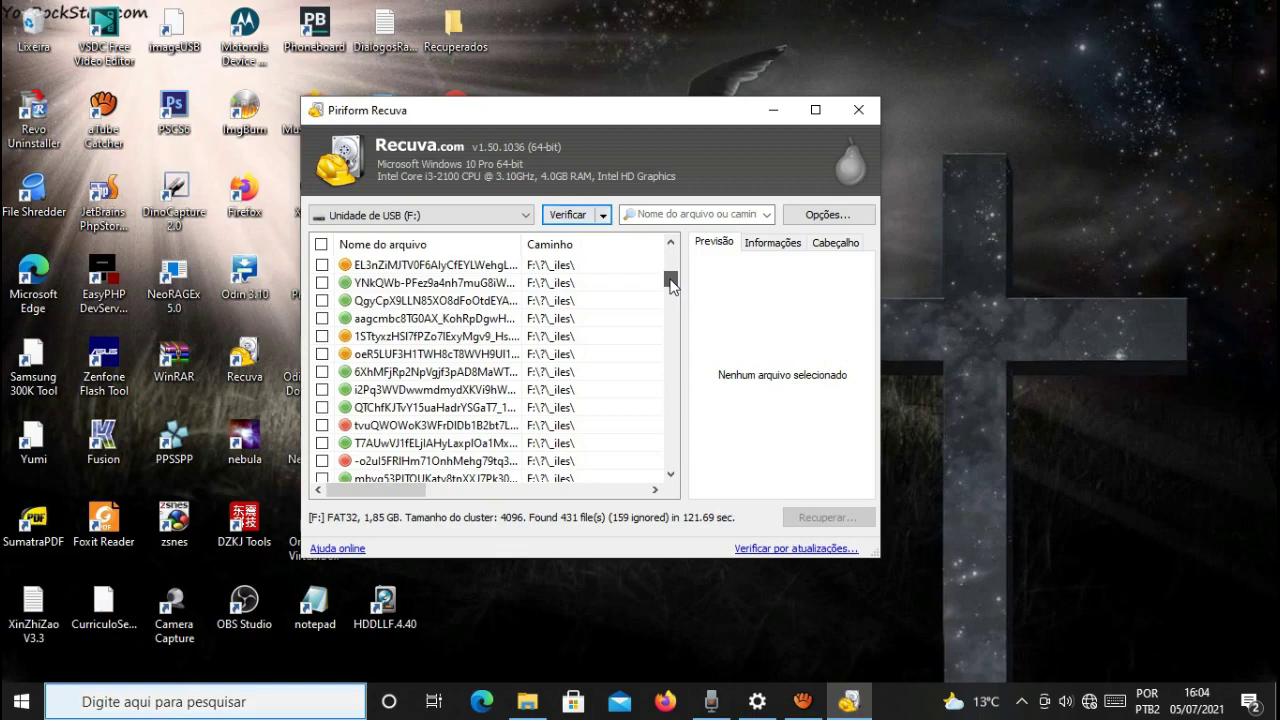
drag(670, 284, 670, 285)
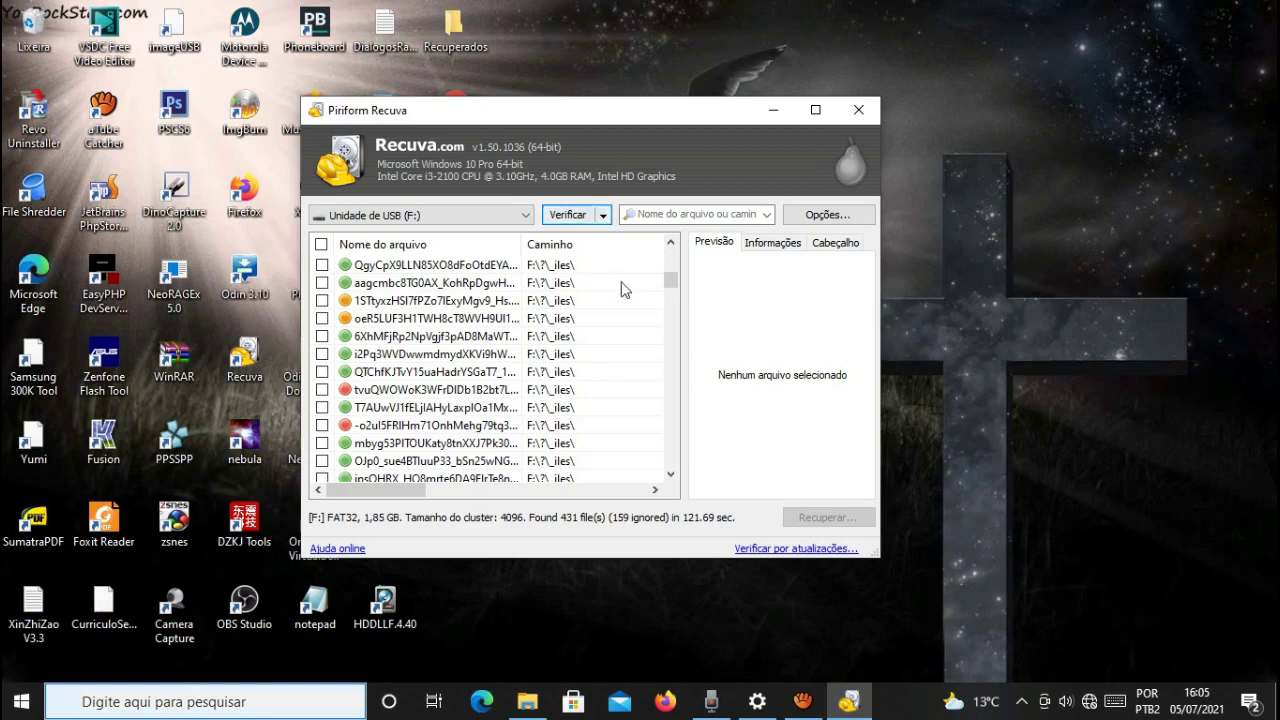
drag(673, 287, 673, 296)
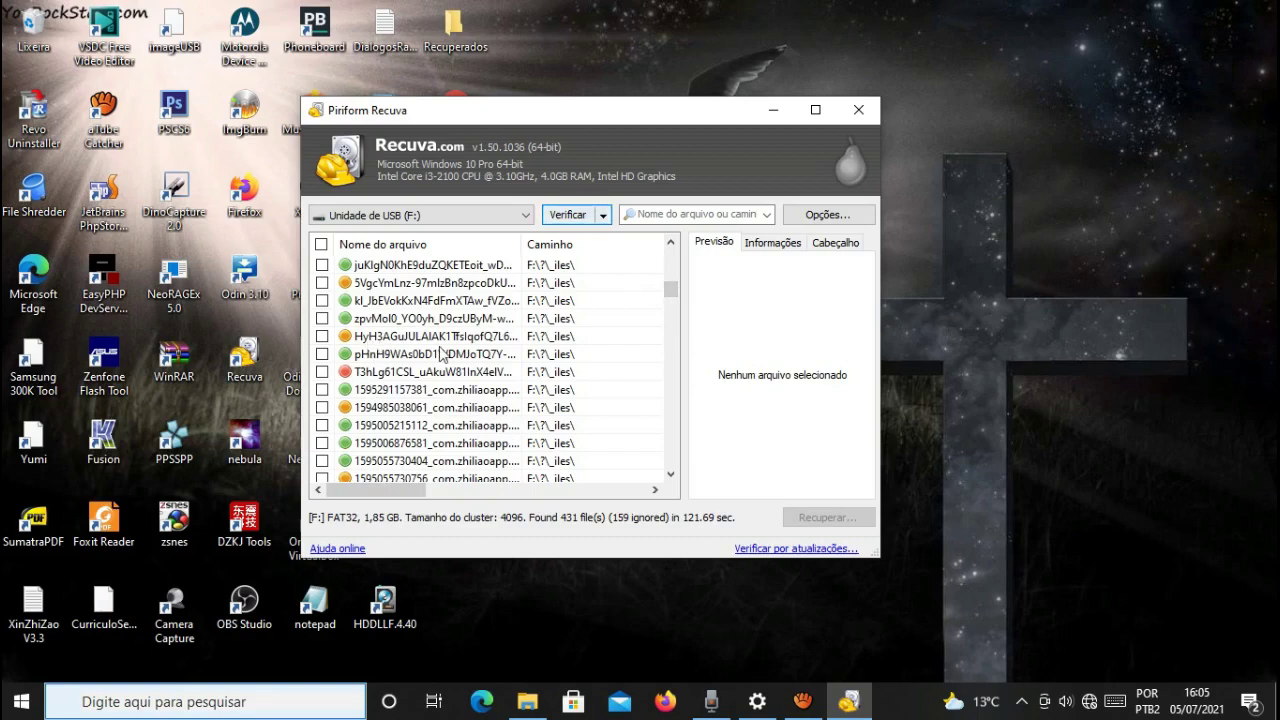
drag(671, 293, 670, 460)
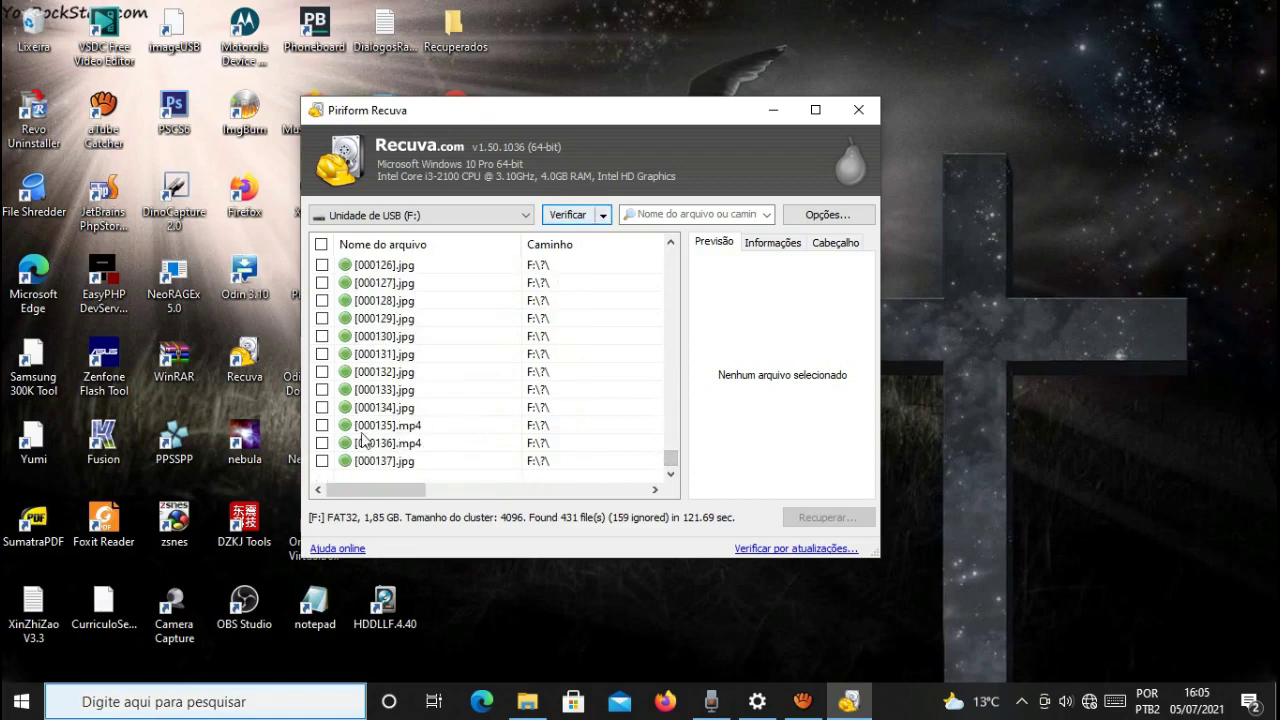
click(322, 425)
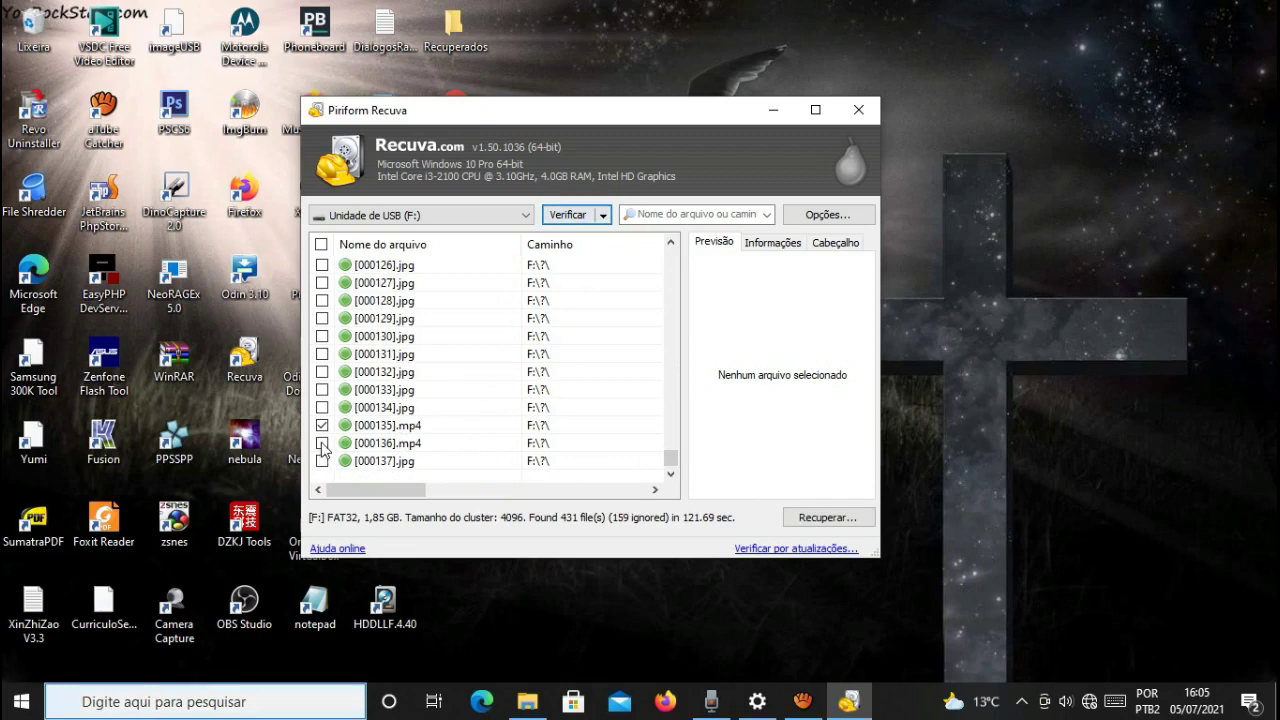
click(322, 443)
click(322, 425)
click(322, 425)
Recover the marked files into the Recuperados folder on the desktop and dismiss the completion message.
click(830, 518)
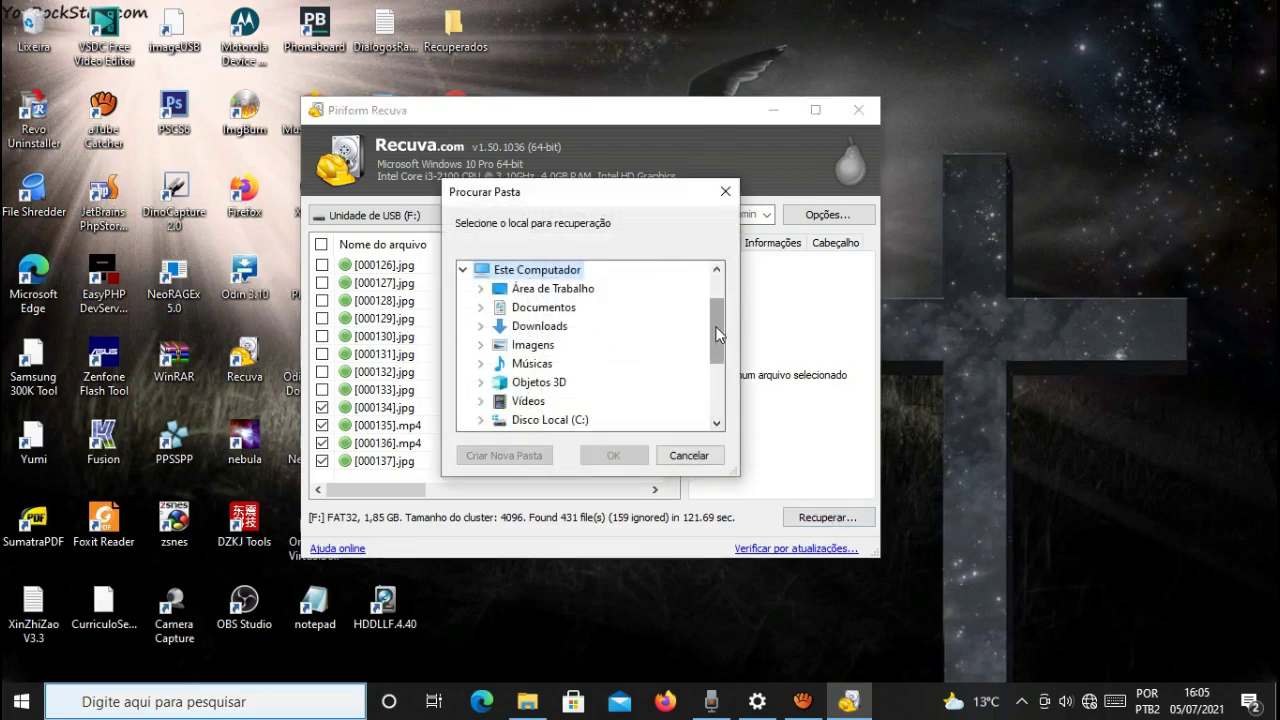
mouse_move(716, 333)
mouse_down()
mouse_move(718, 371)
mouse_move(715, 325)
mouse_up()
click(558, 290)
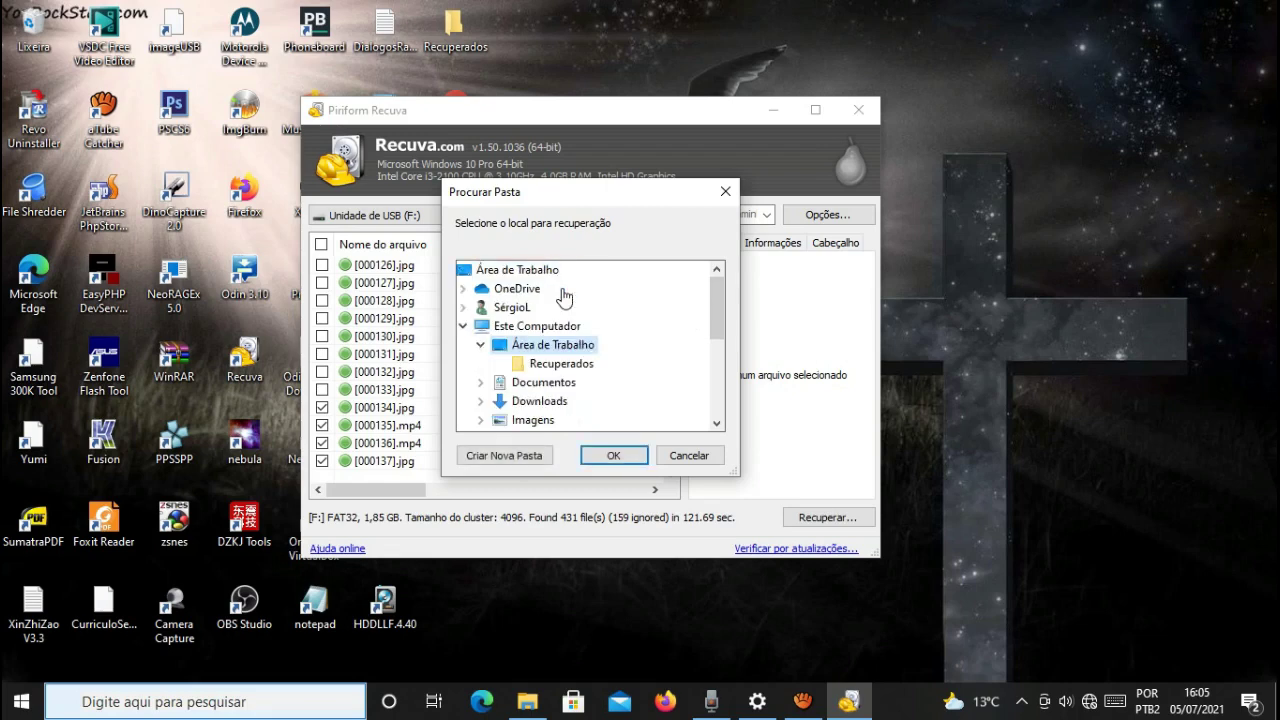
click(562, 366)
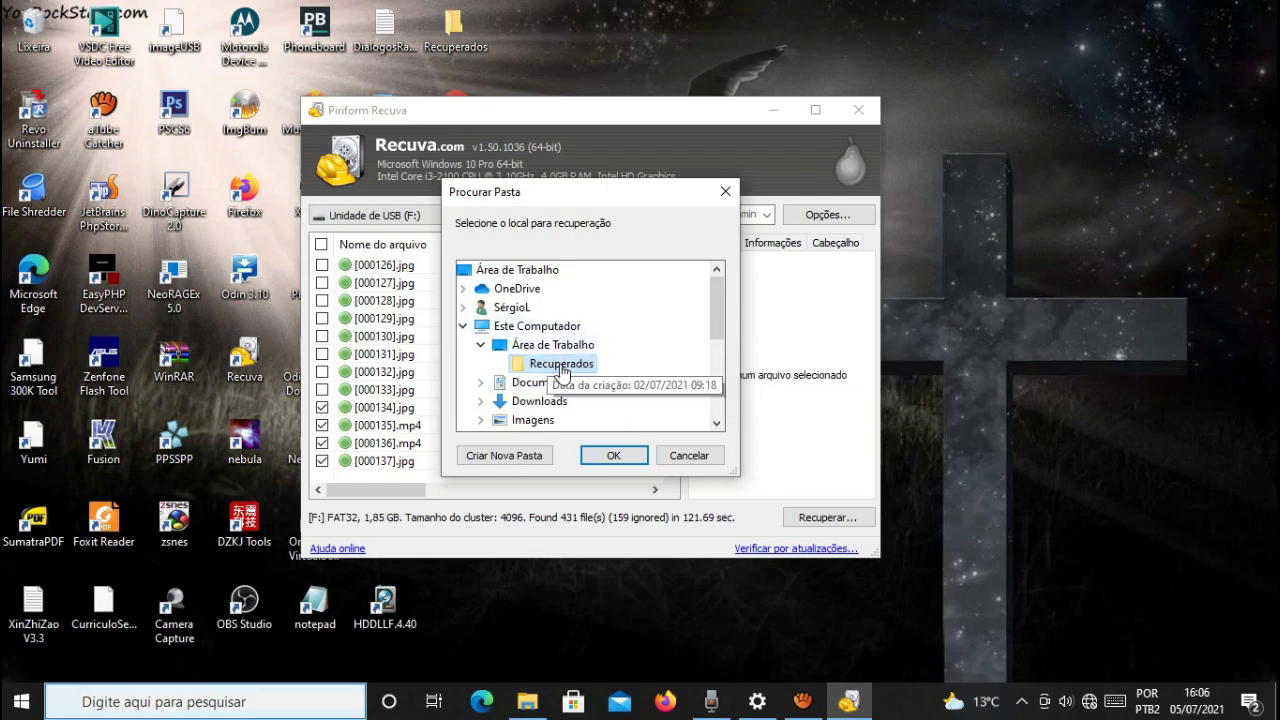
click(615, 456)
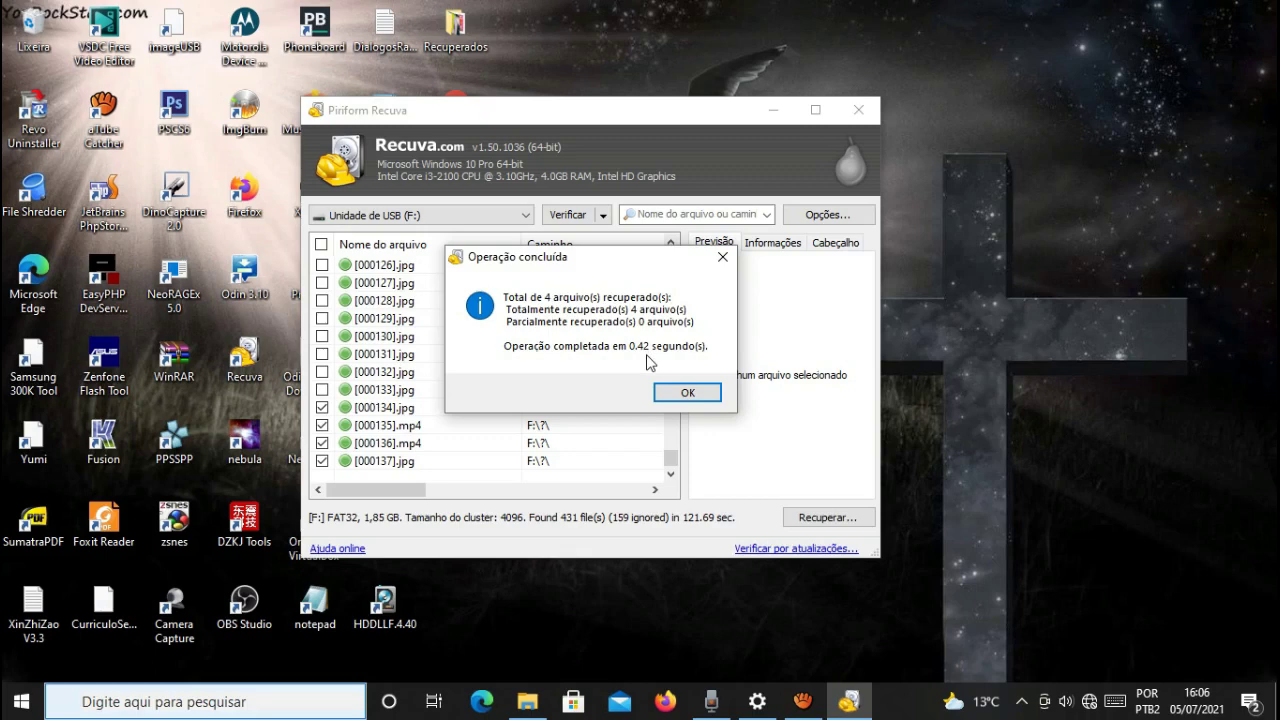
click(688, 395)
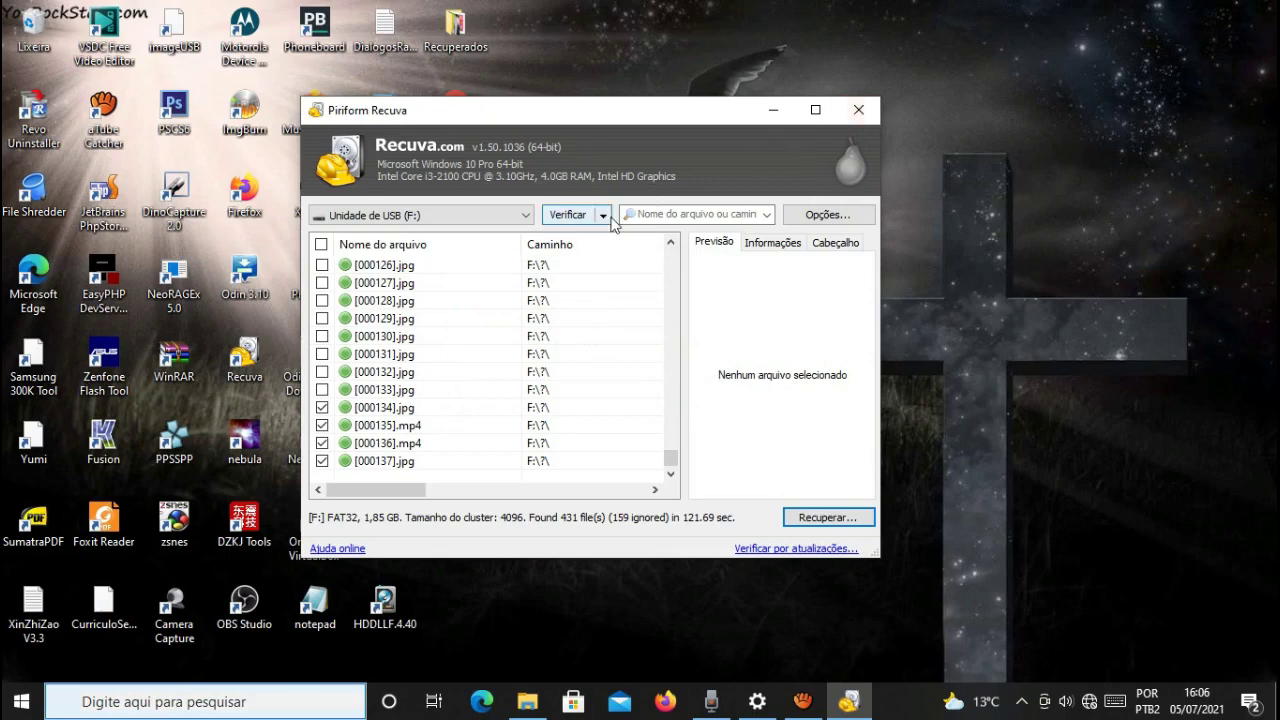
drag(672, 460, 250, 262)
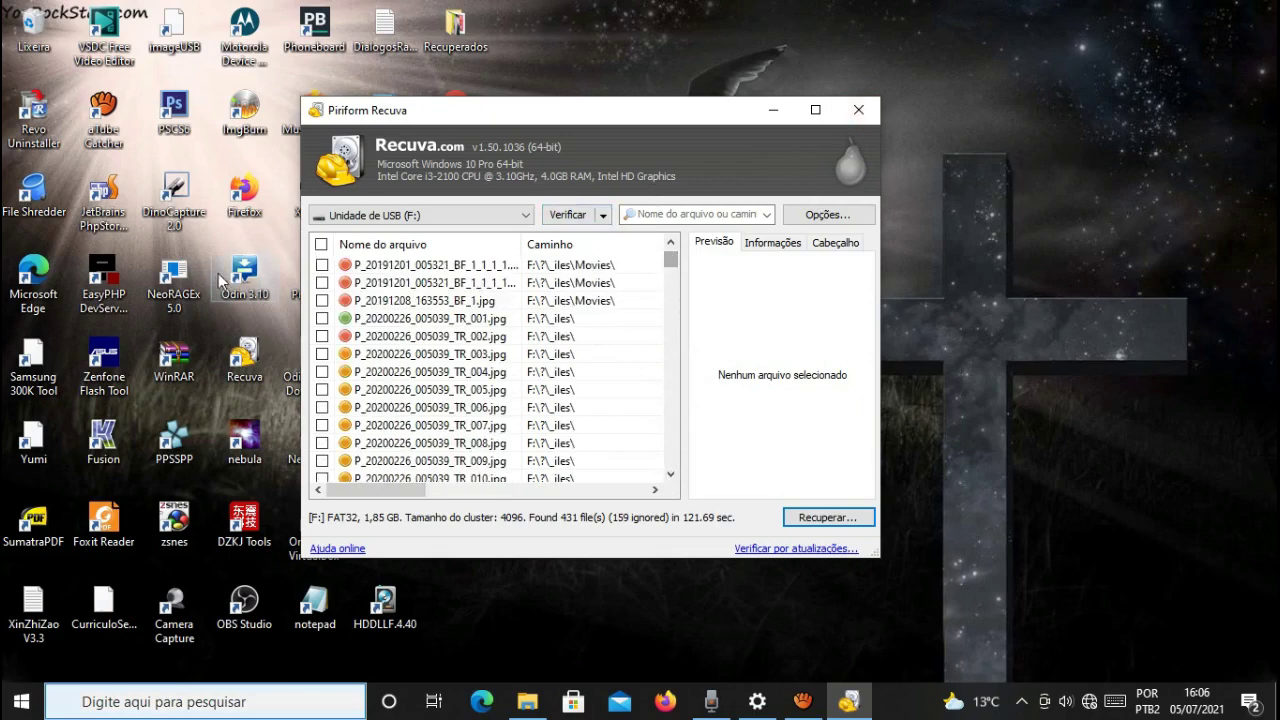
click(321, 244)
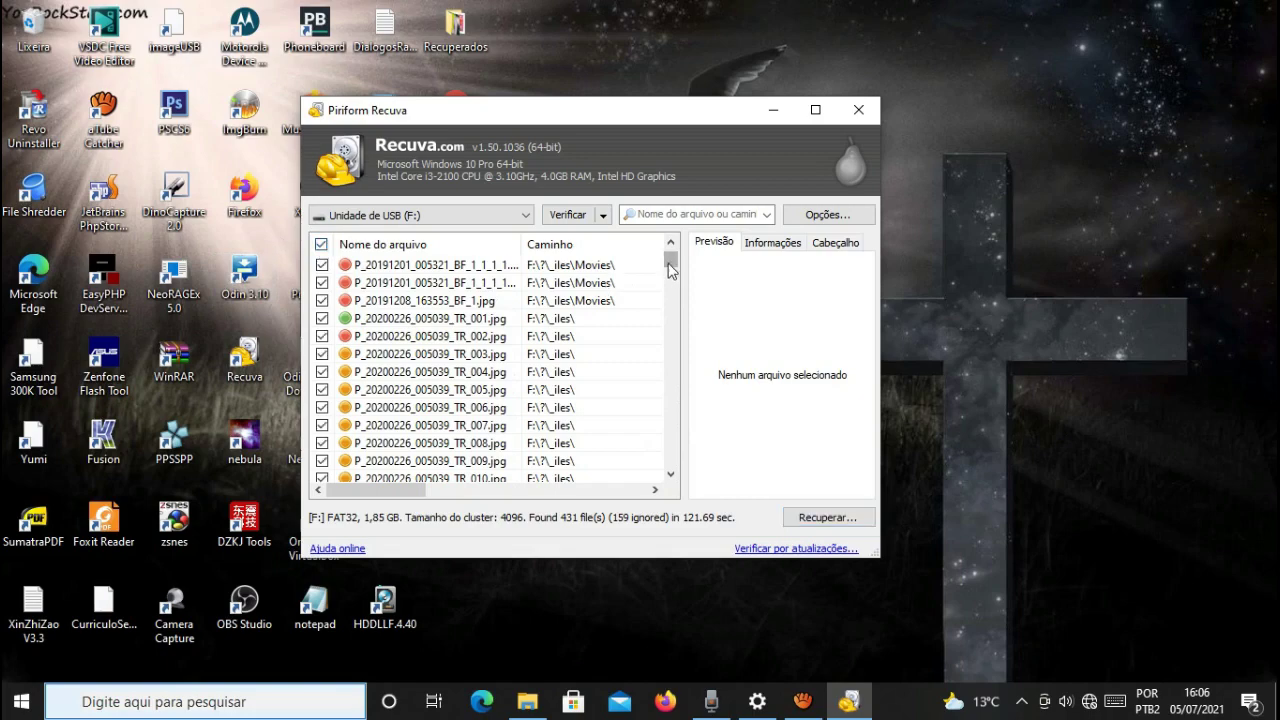
mouse_move(670, 262)
mouse_down()
mouse_move(672, 300)
mouse_move(670, 256)
mouse_up()
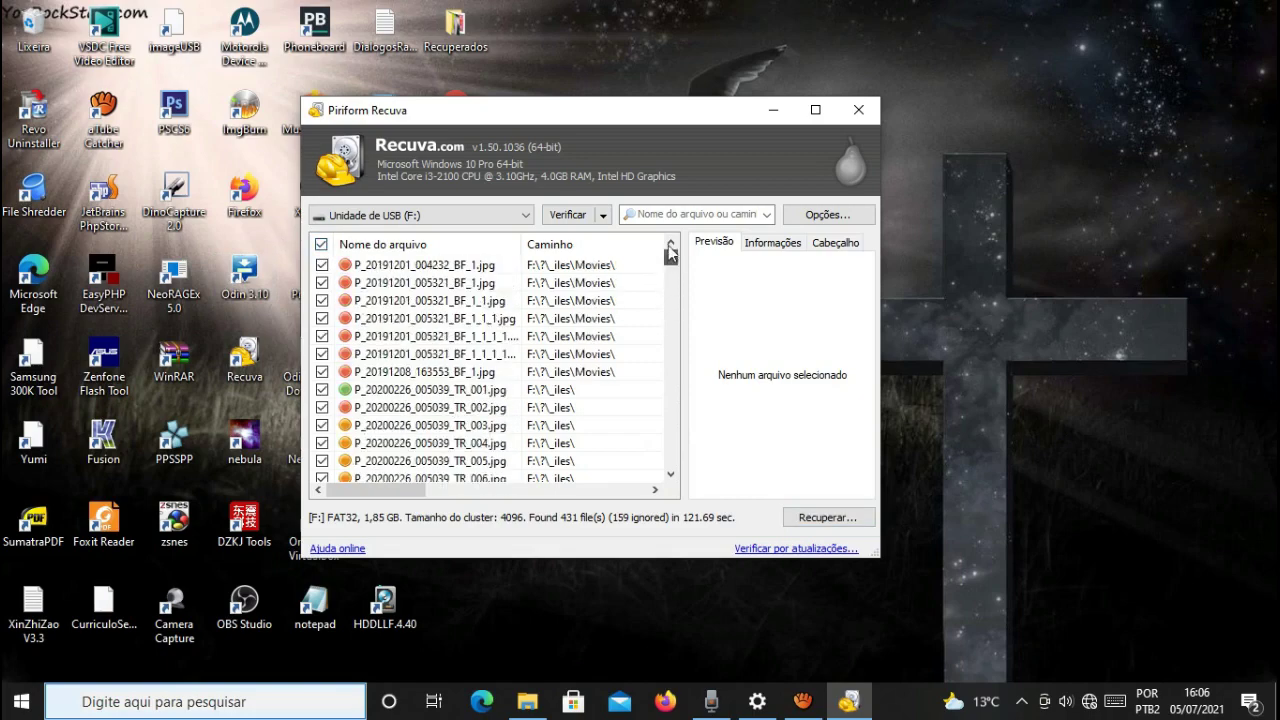
click(321, 244)
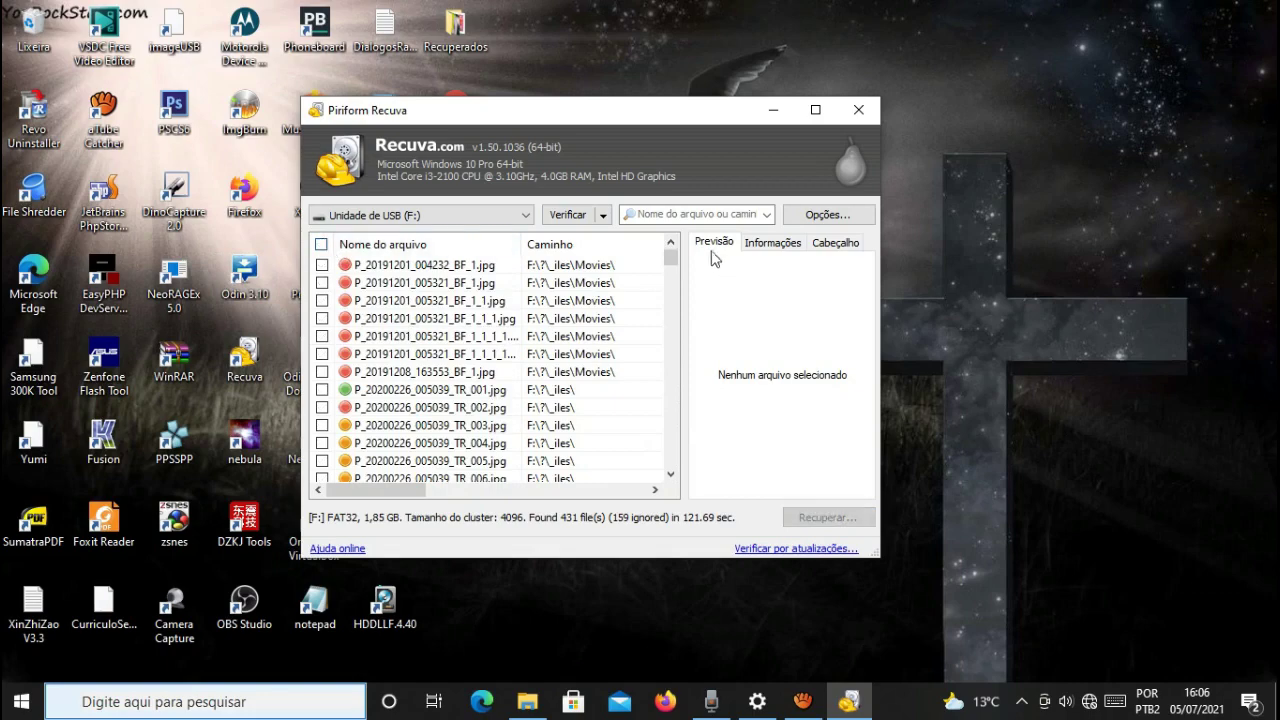
drag(671, 262, 672, 296)
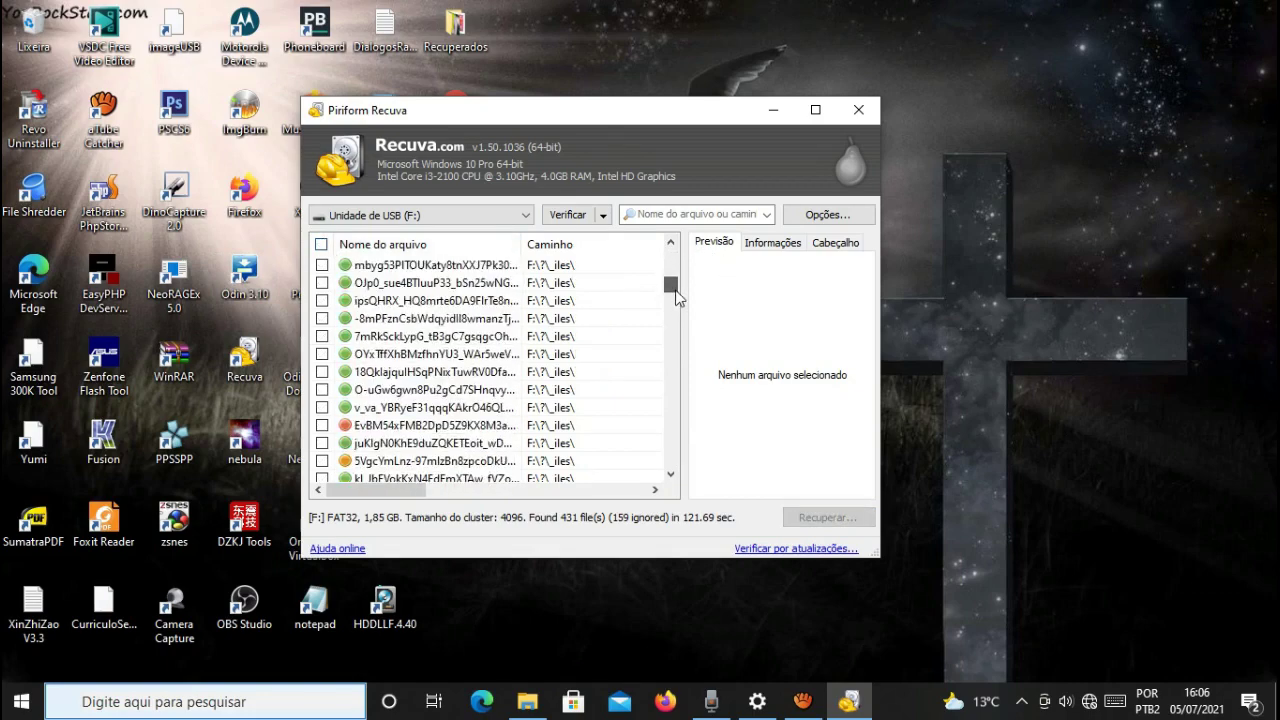
click(322, 301)
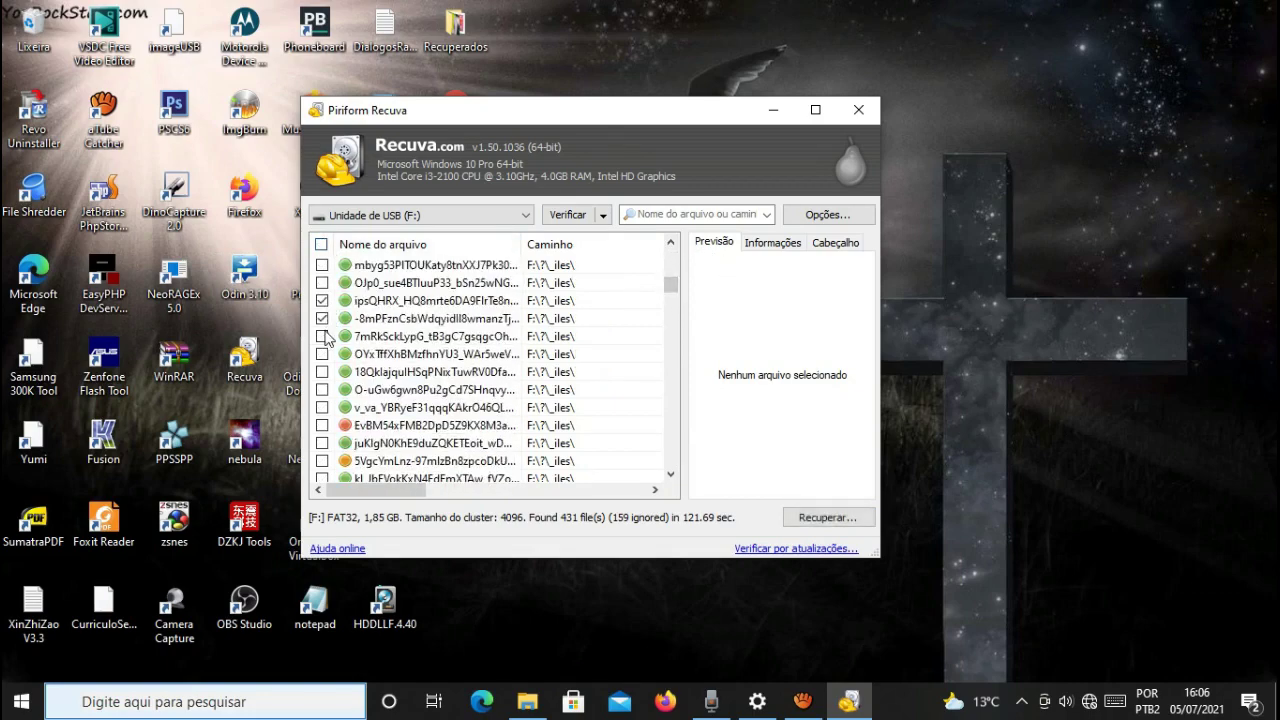
click(322, 336)
click(322, 337)
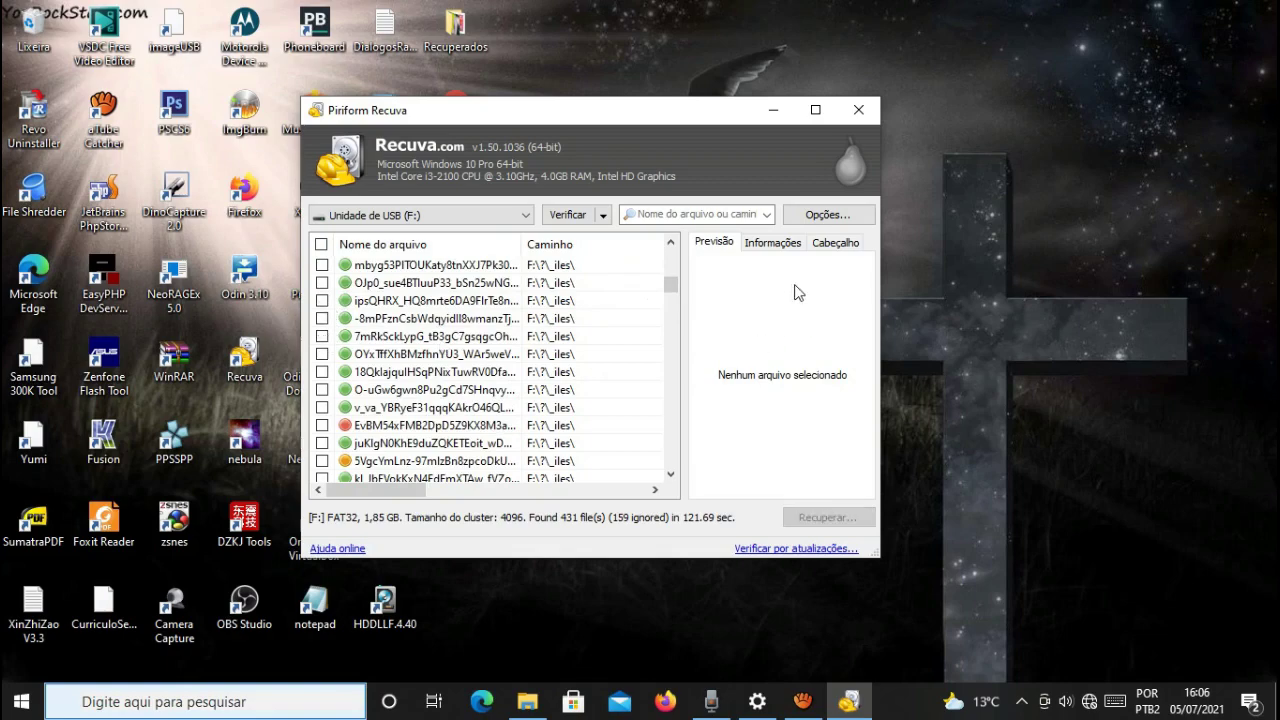
Close Recuva and open the Recuperados folder on the desktop to check the recovered files.
click(867, 115)
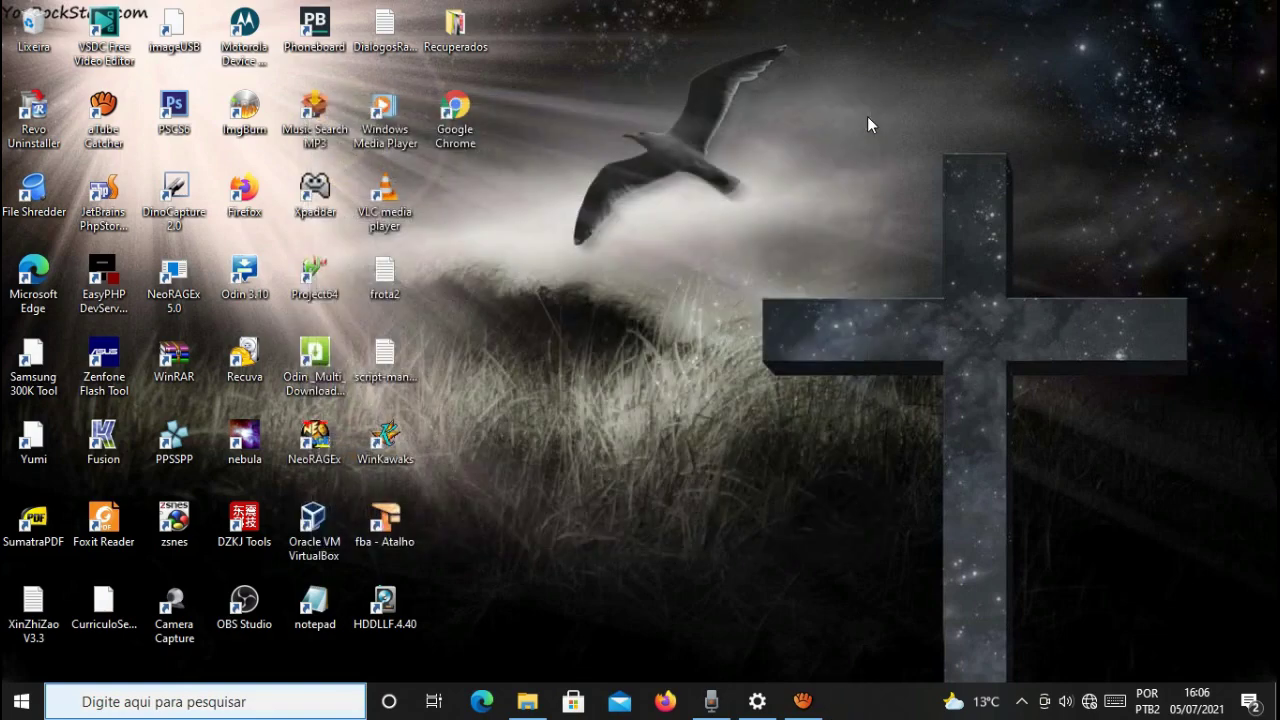
double_click(457, 30)
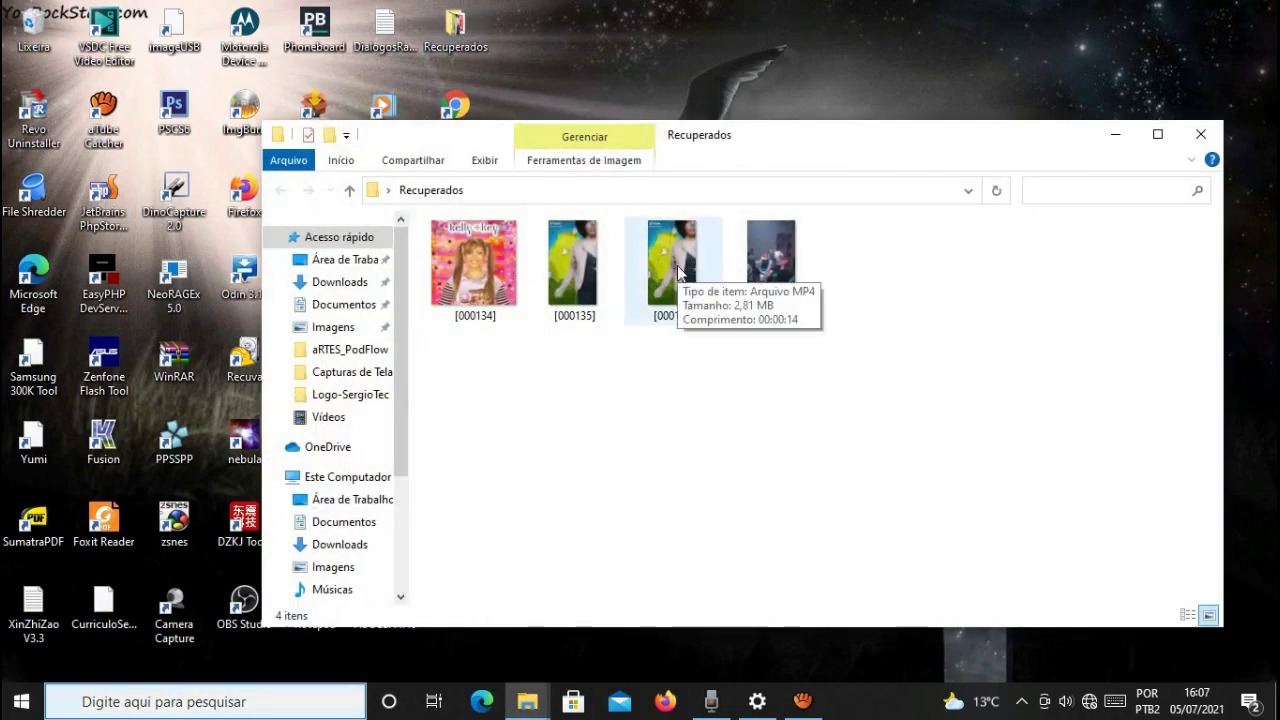
View the recovered photos [000134].jpg and [000137].jpg in the photo viewer, closing it after each one.
double_click(474, 285)
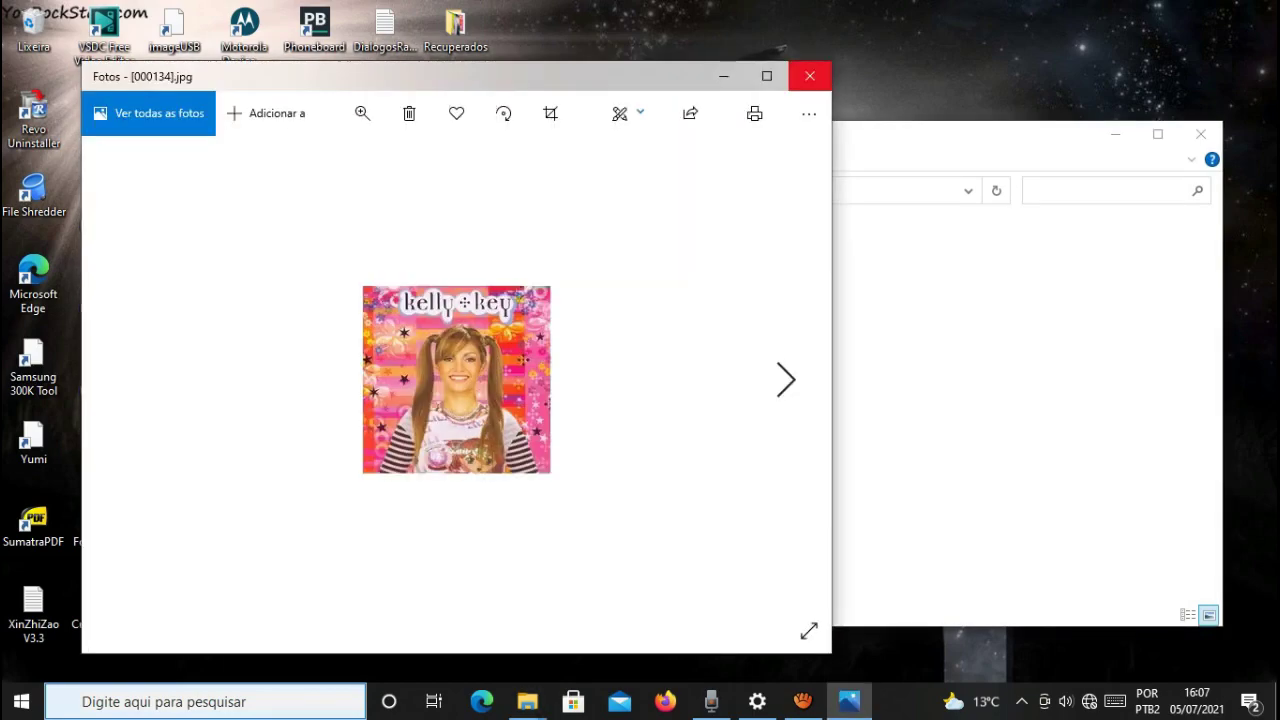
click(810, 76)
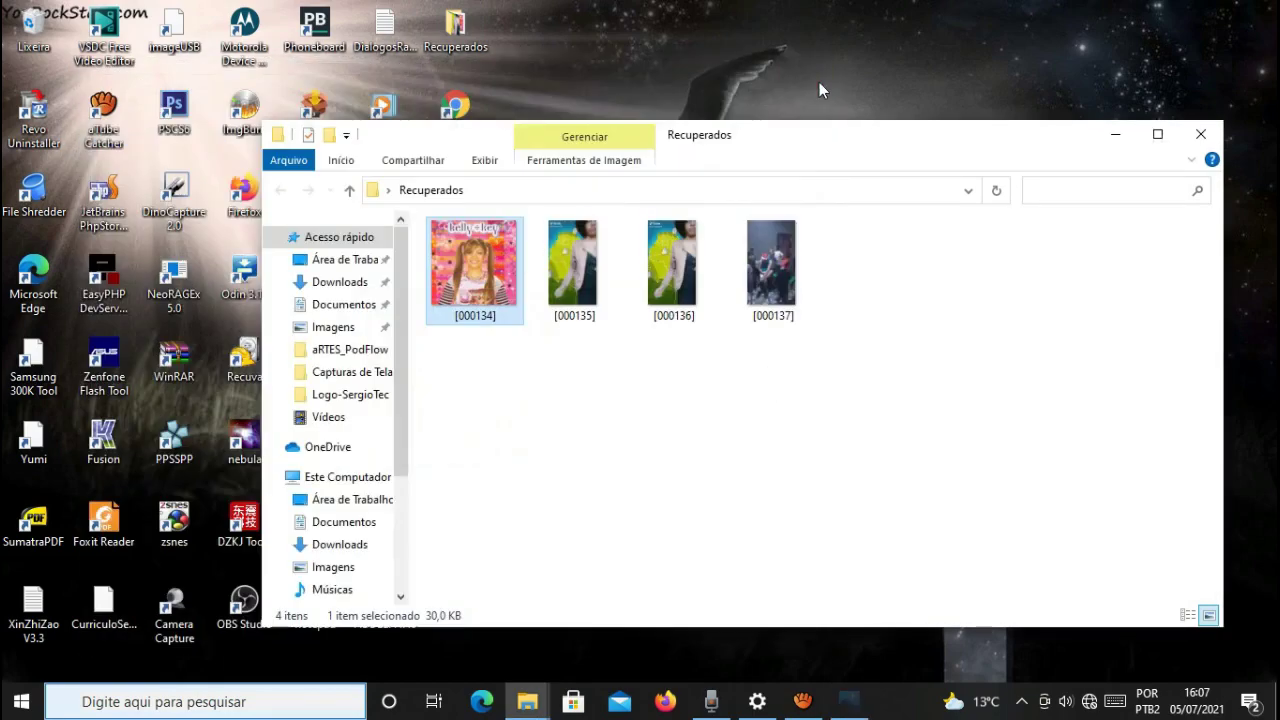
click(777, 268)
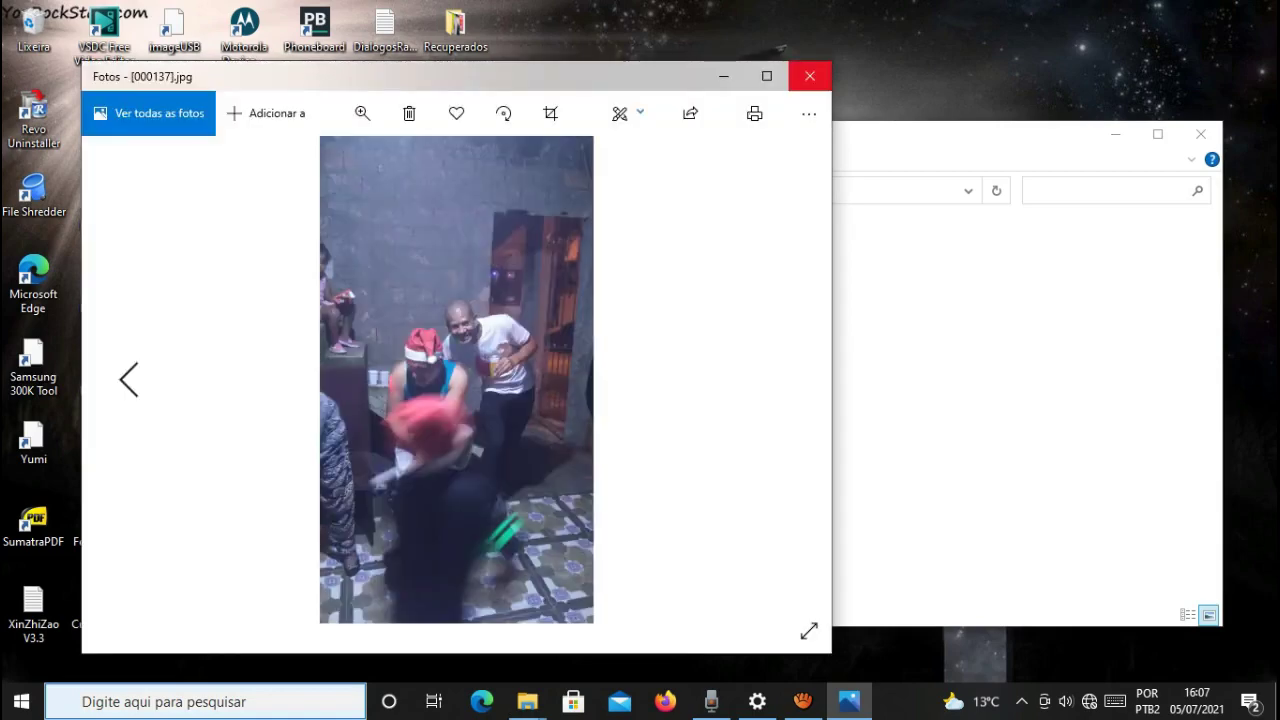
click(810, 78)
Select the recovered photos and the videos [000135] and [000136] one by one to review them, and close the Recuperados folder.
click(567, 285)
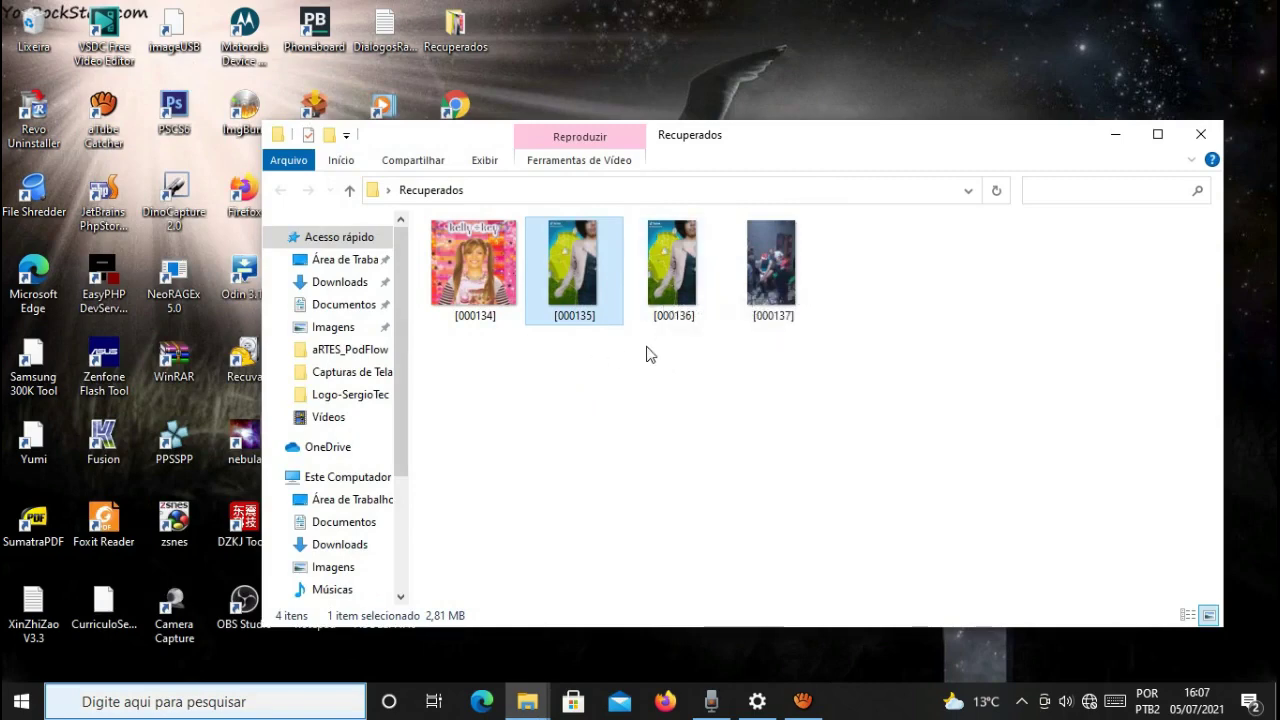
click(493, 292)
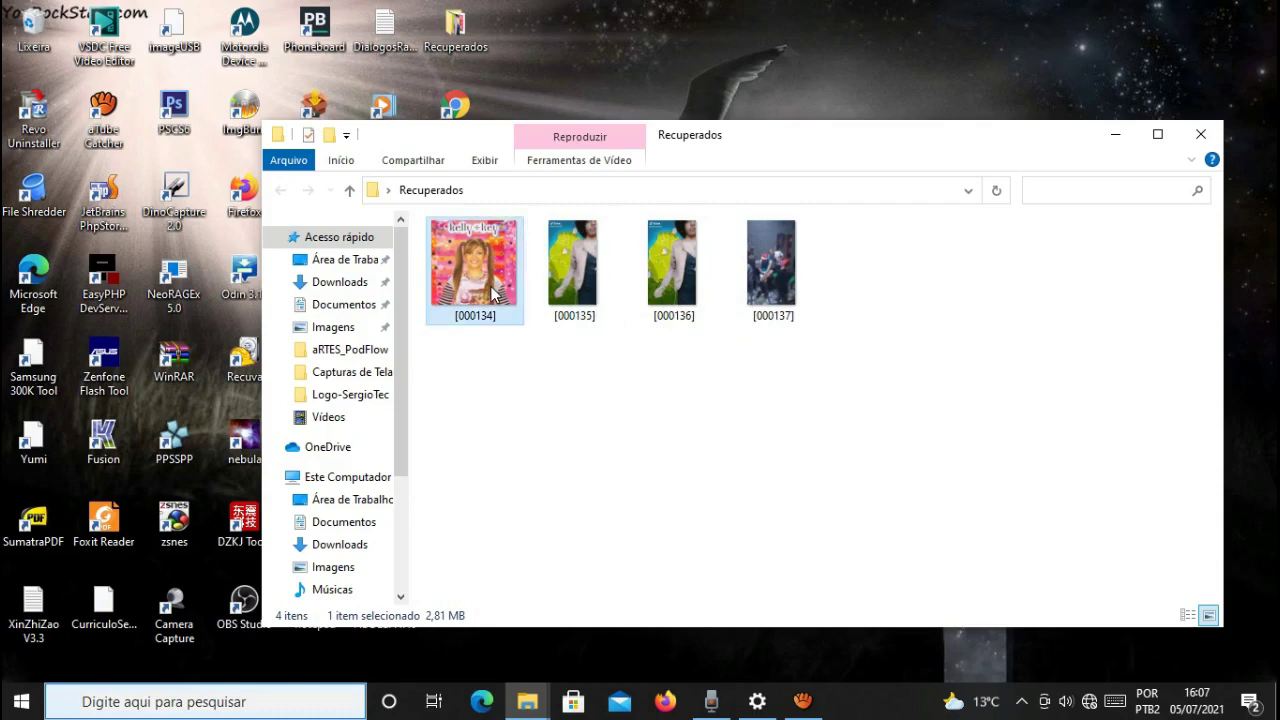
click(775, 296)
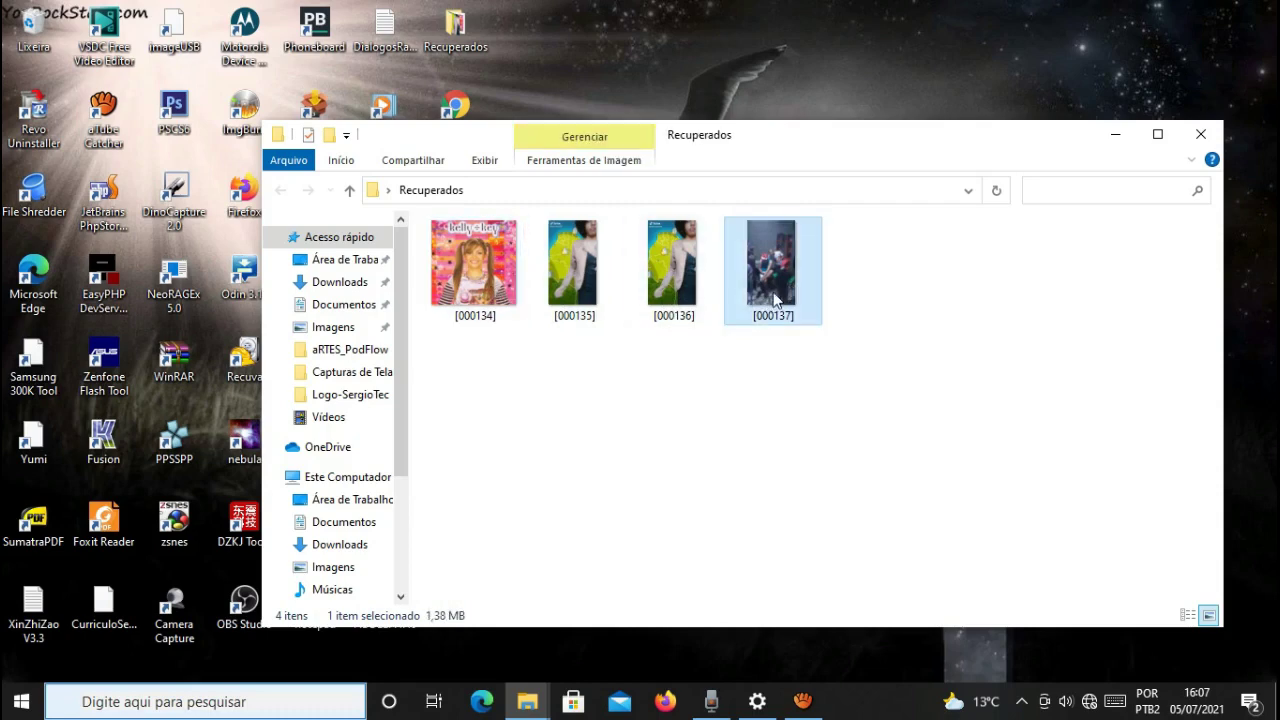
click(665, 290)
click(576, 298)
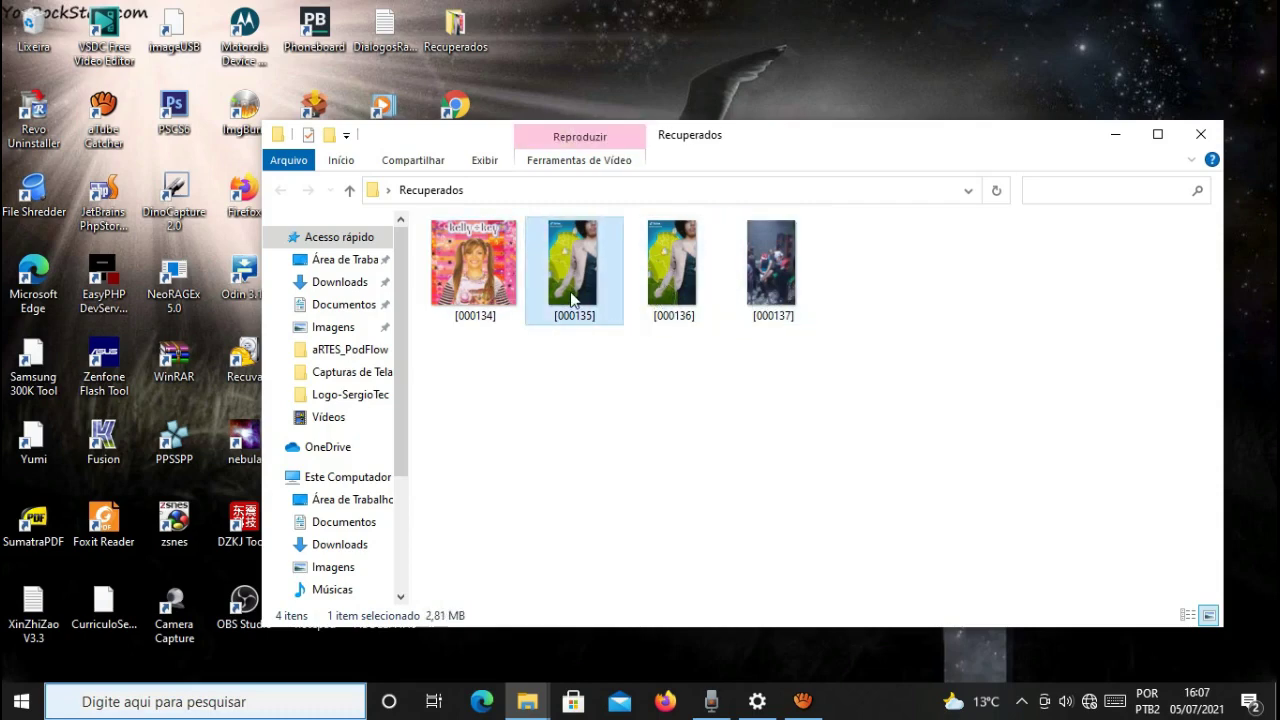
click(670, 296)
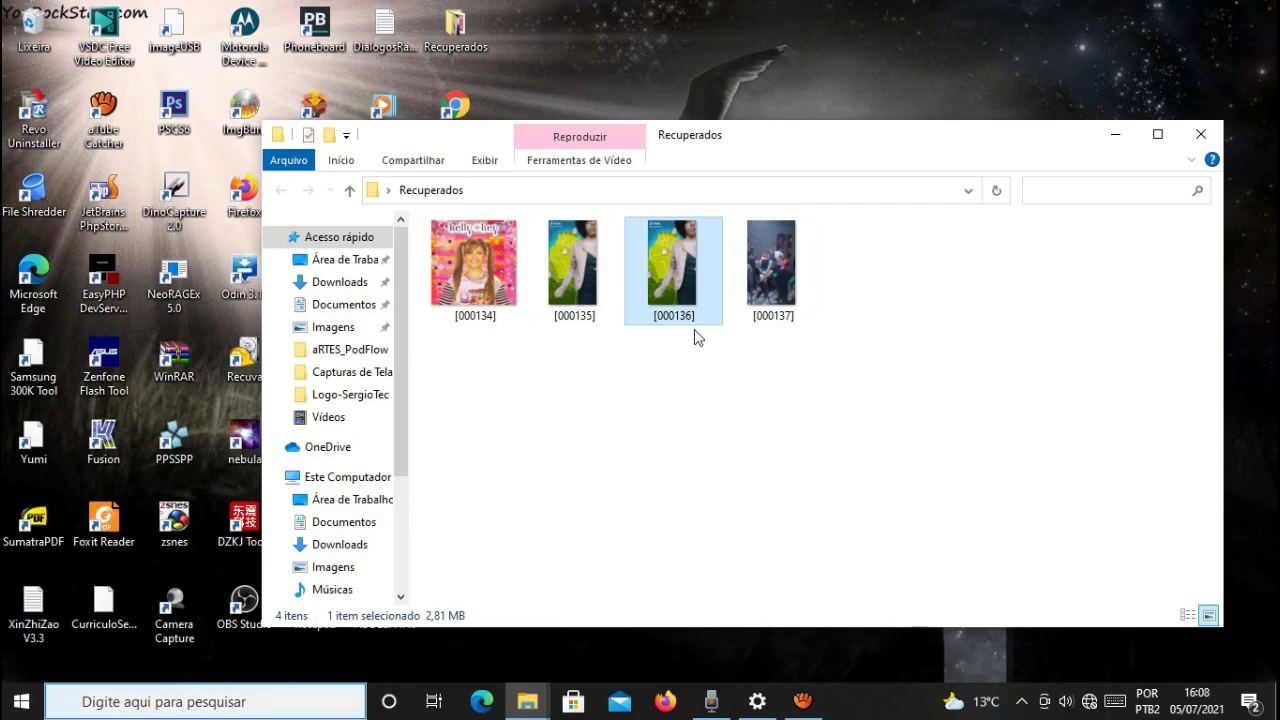
click(1201, 135)
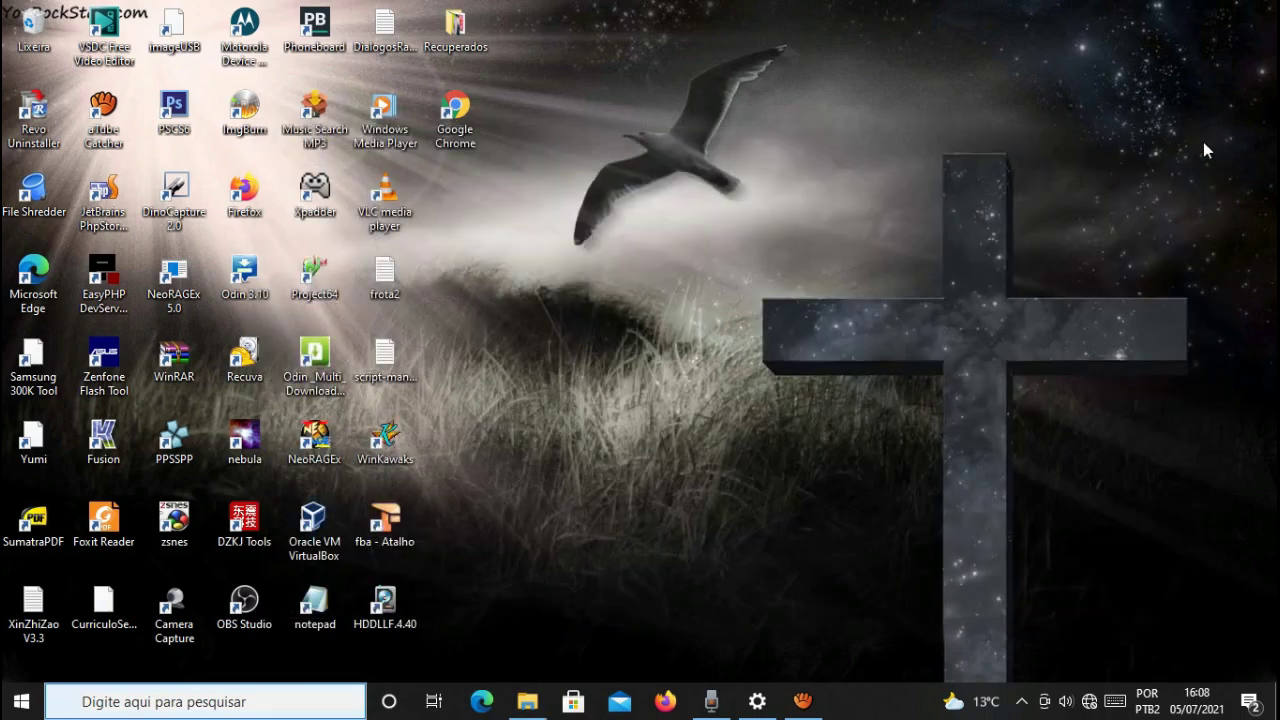